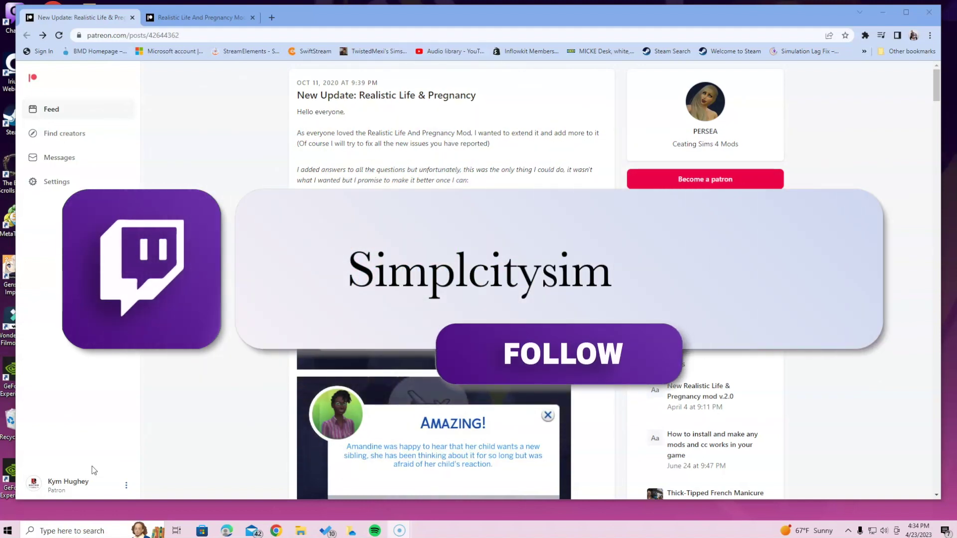
Scroll through the Realistic Life & Pregnancy Patreon post, past the screenshots, to the Download HERE links
click(7, 498)
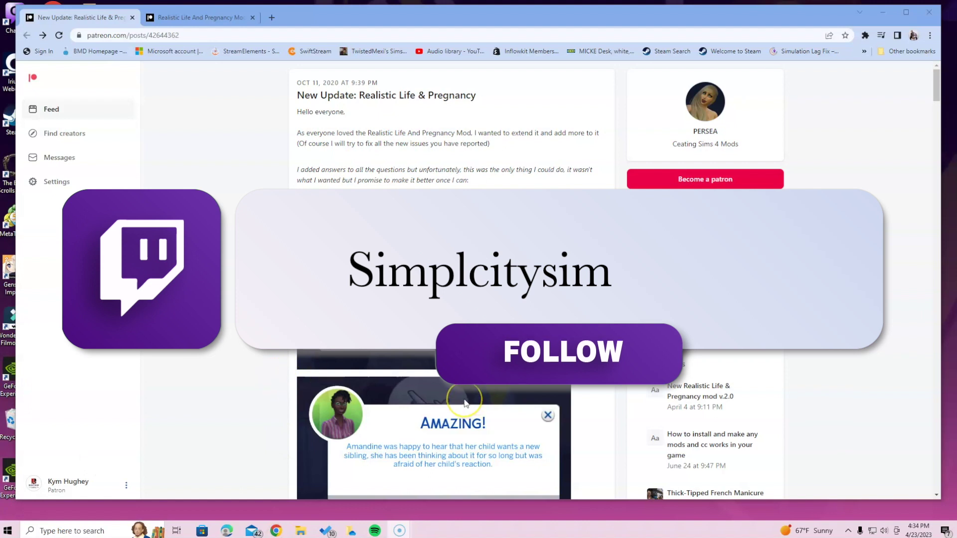
scroll(464, 404, down, 2)
scroll(465, 402, down, 2)
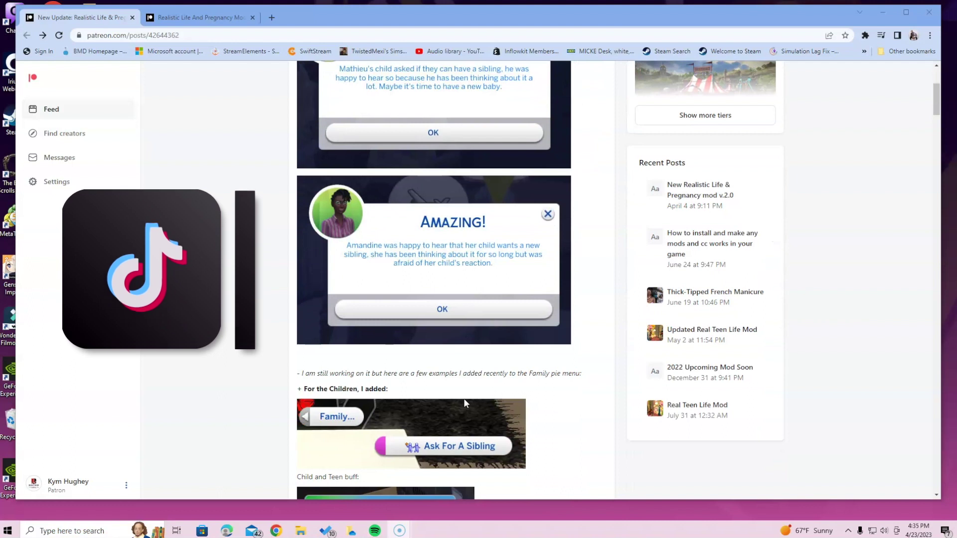
scroll(463, 400, down, 6)
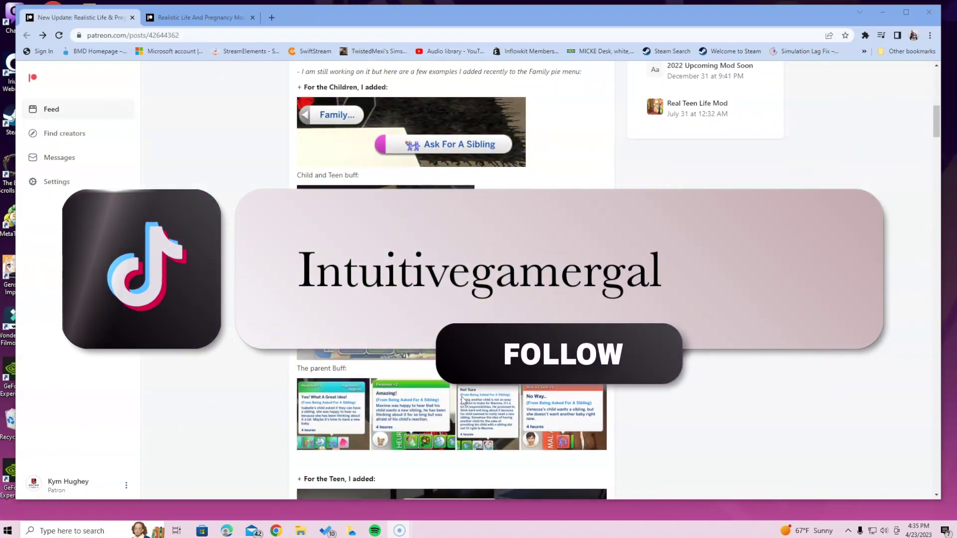
scroll(464, 401, down, 6)
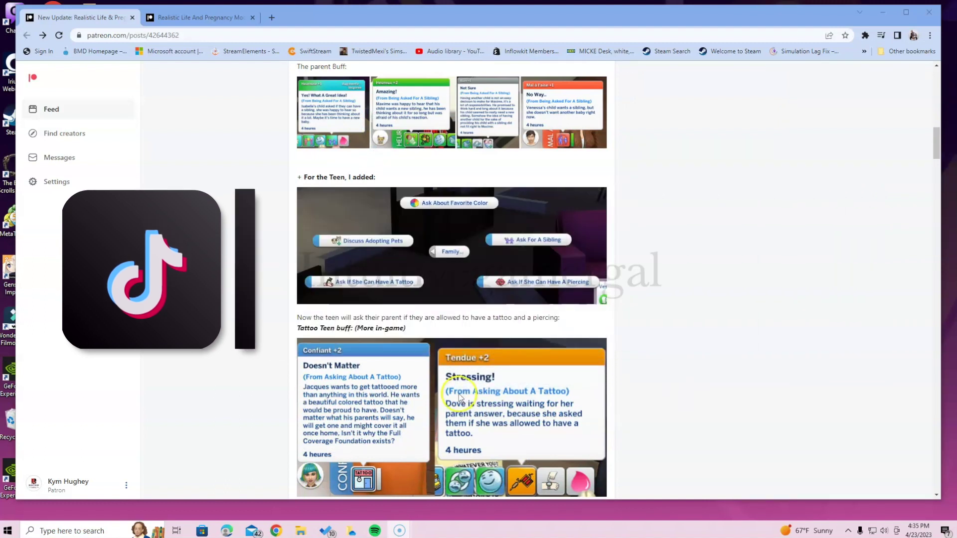
scroll(460, 398, down, 11)
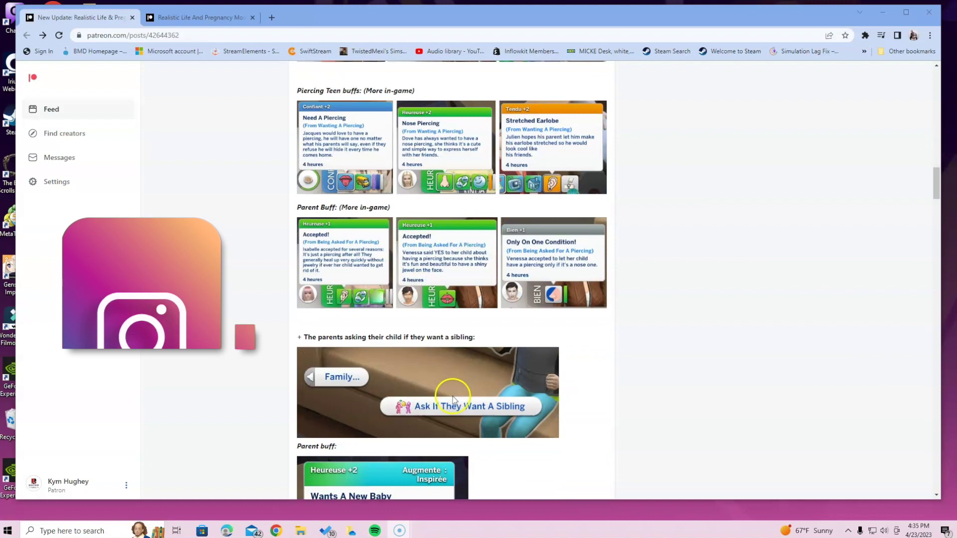
scroll(453, 399, down, 6)
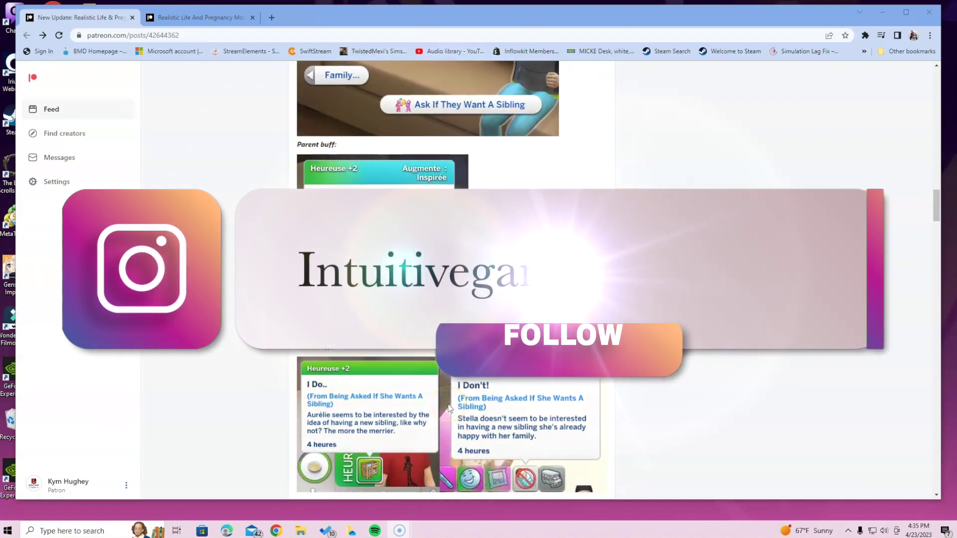
scroll(448, 408, down, 4)
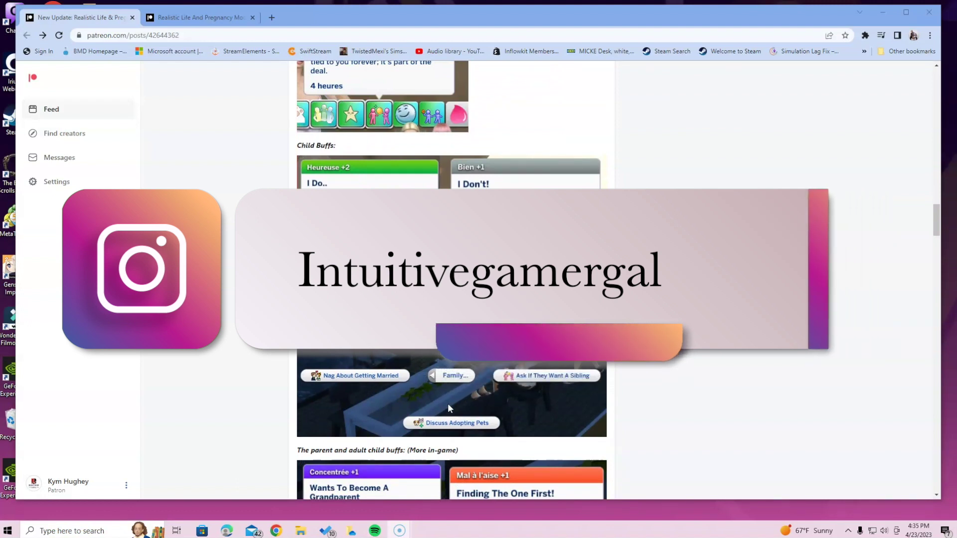
scroll(449, 408, up, 4)
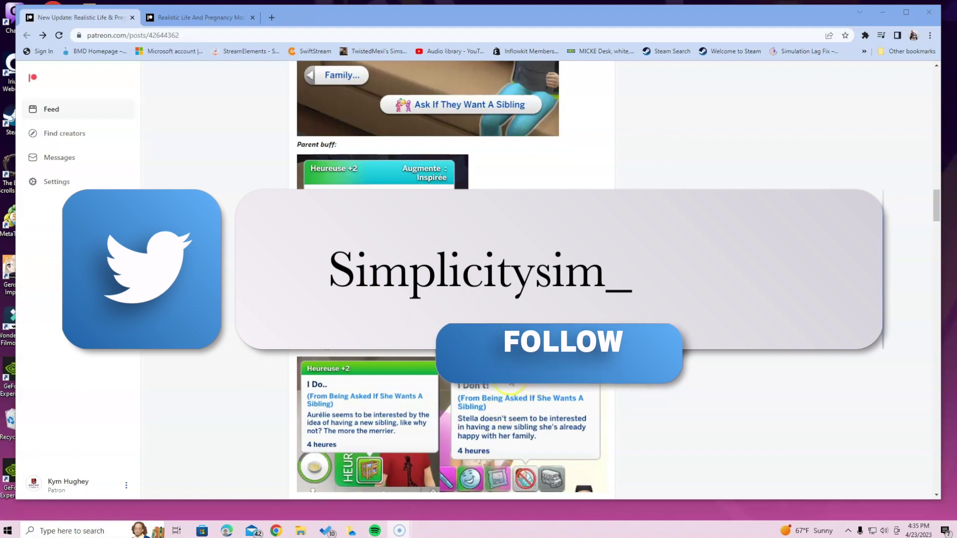
scroll(518, 378, down, 4)
scroll(522, 378, down, 12)
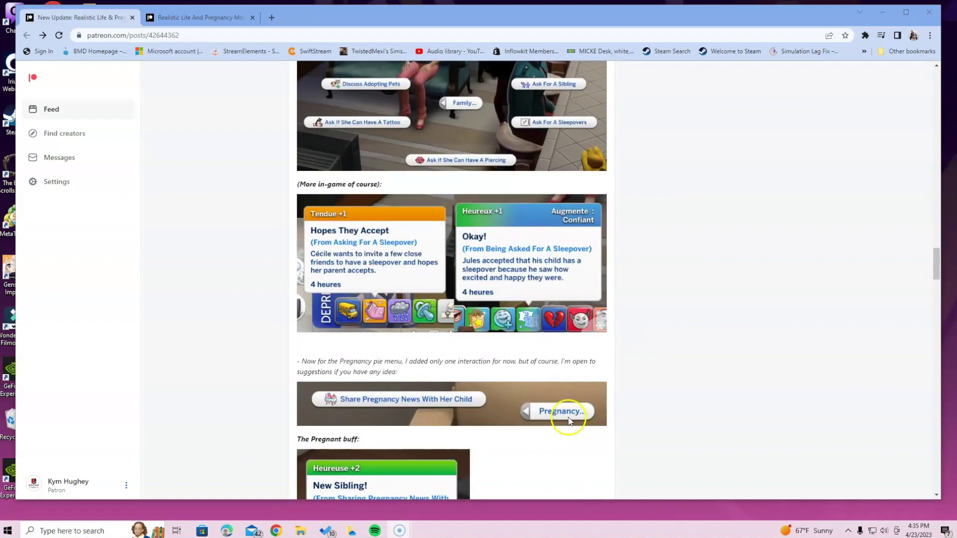
scroll(570, 399, down, 9)
scroll(577, 399, down, 8)
scroll(579, 395, down, 6)
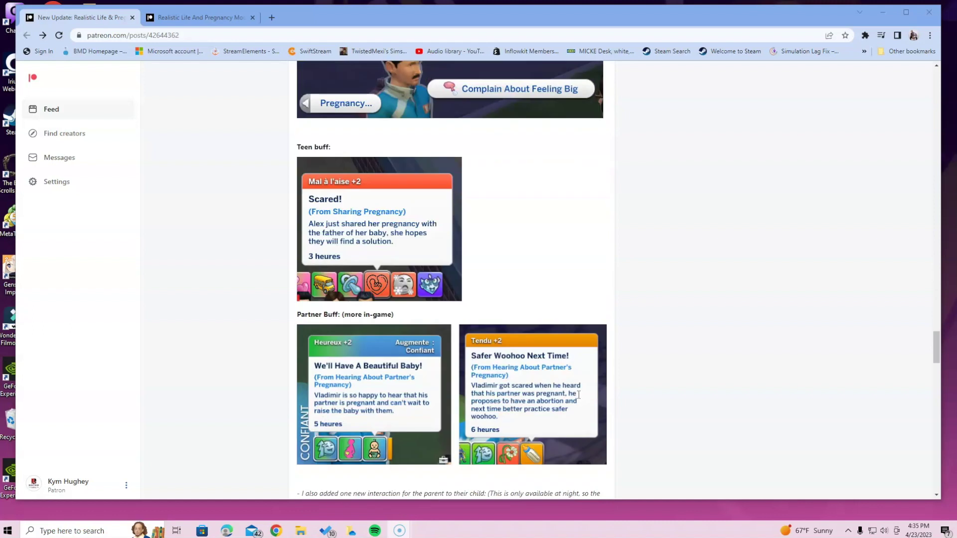
scroll(573, 396, down, 7)
scroll(574, 397, down, 10)
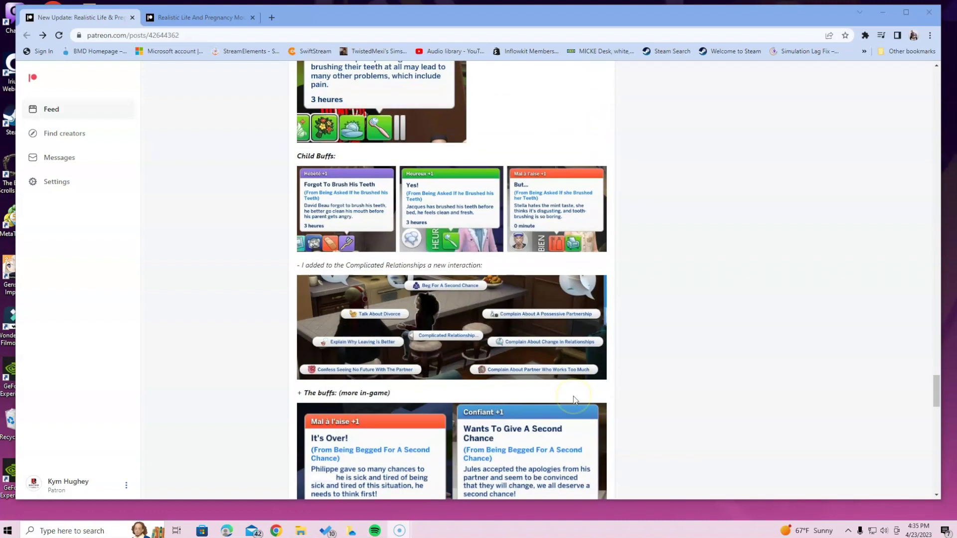
scroll(573, 401, down, 1)
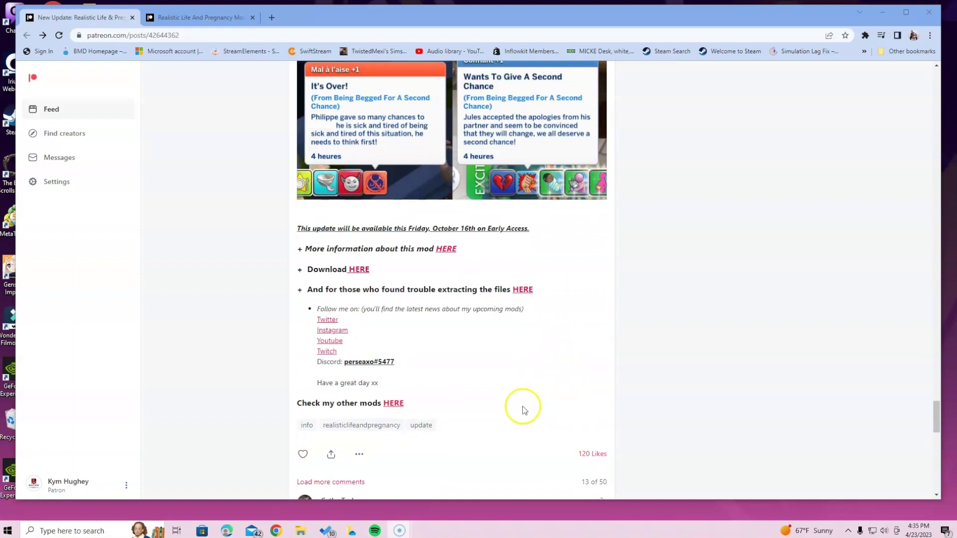
scroll(499, 284, down, 4)
scroll(515, 289, up, 3)
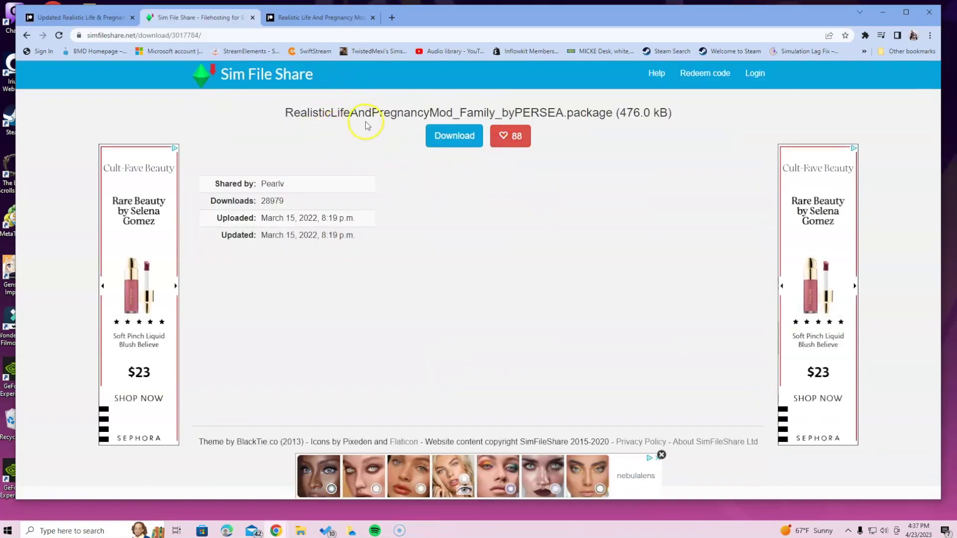
Download the Family package and the ComputerInteractions .ts4script (1.9 kB) file
click(459, 132)
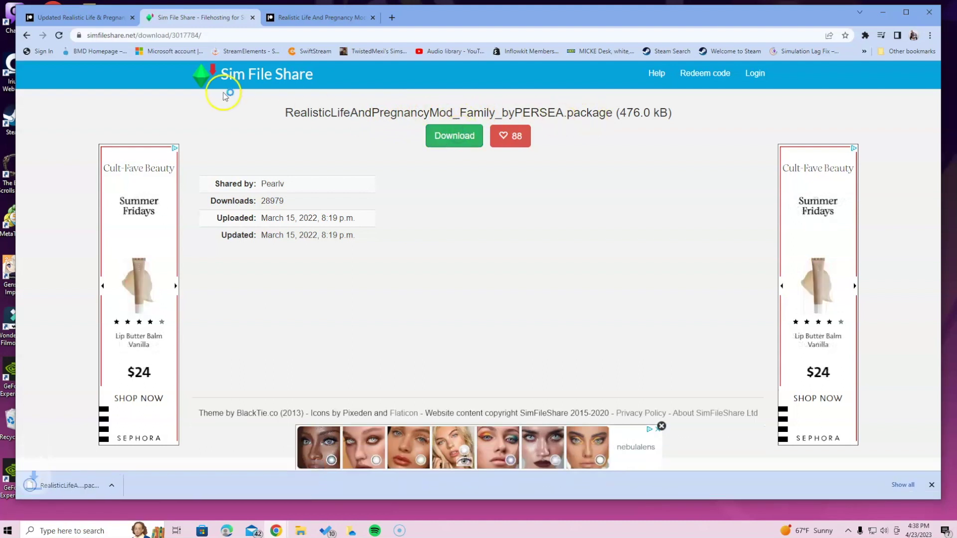
click(26, 35)
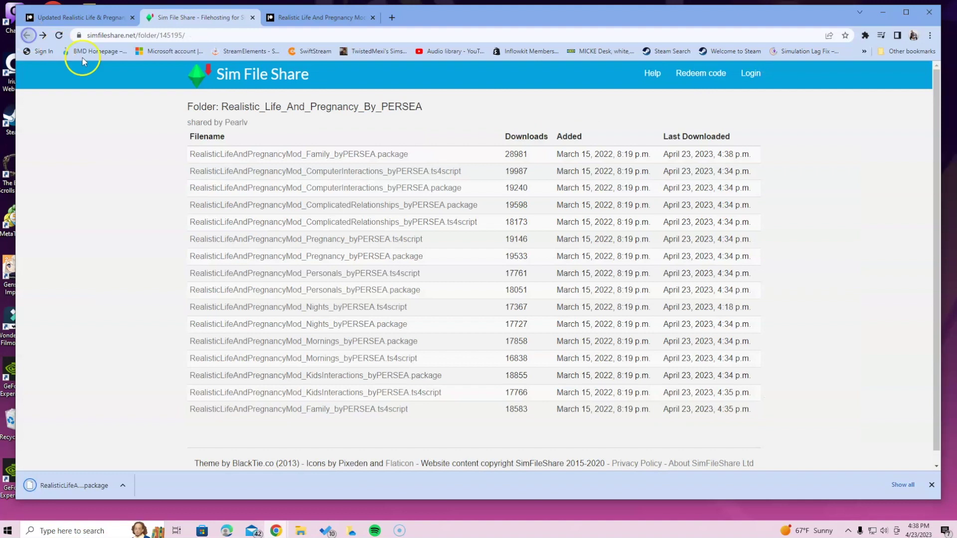
right_click(368, 172)
click(391, 179)
click(298, 18)
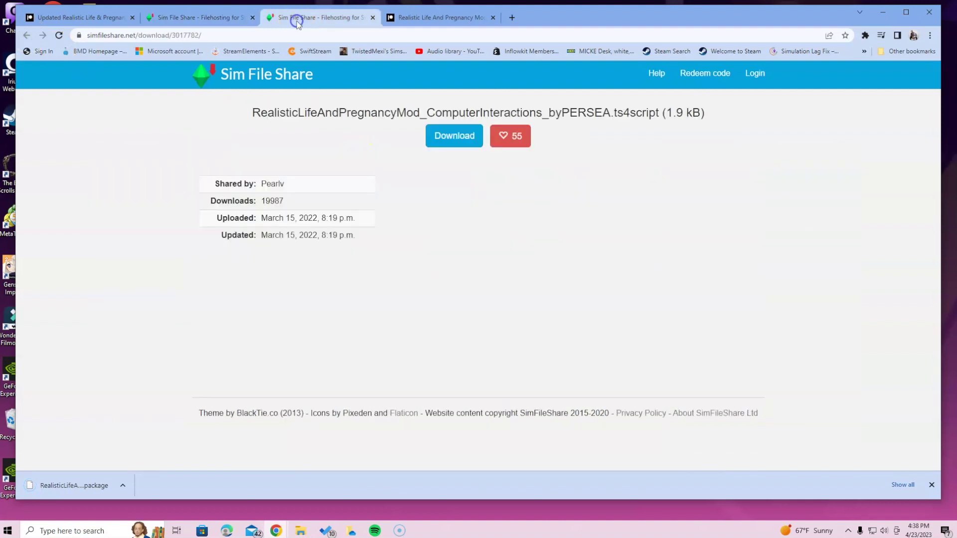
click(476, 143)
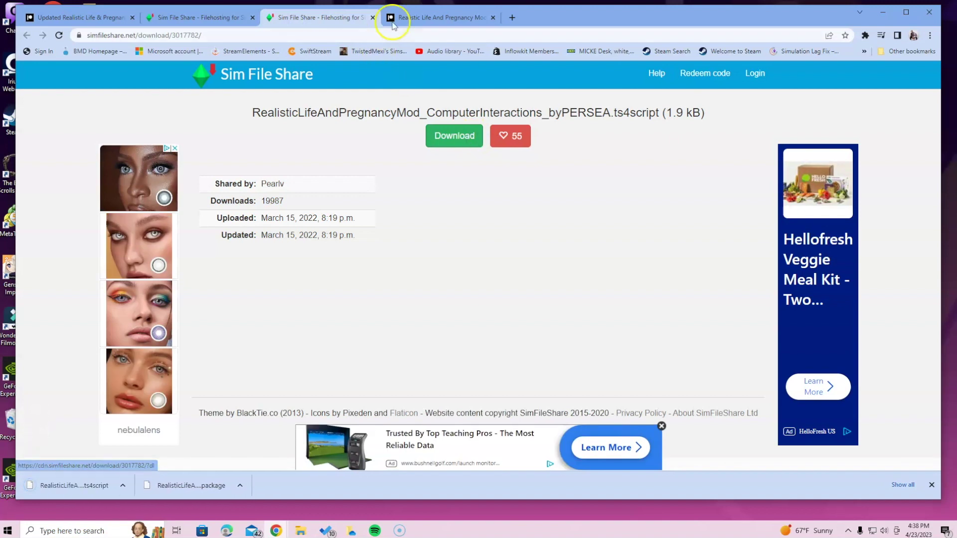
click(372, 18)
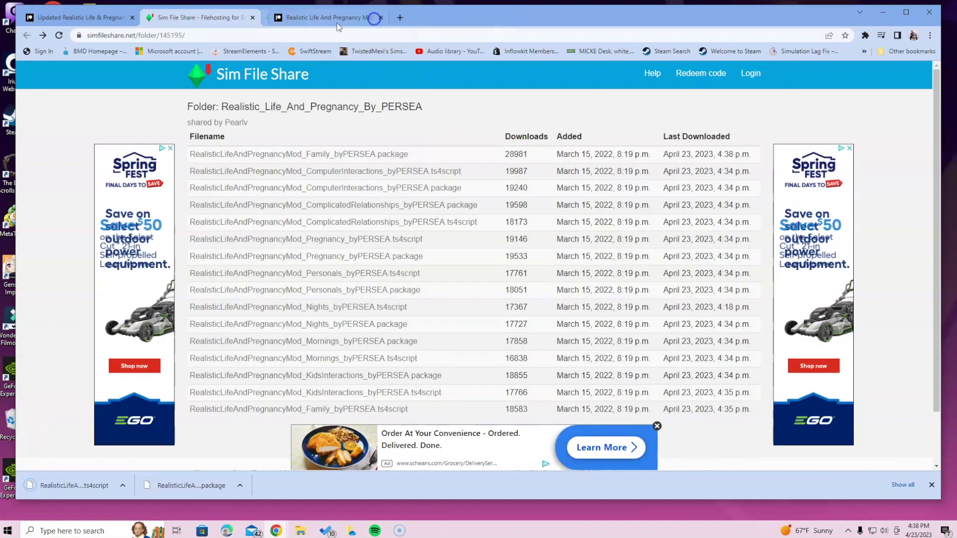
Download the ComputerInteractions .package (16.7 kB) file from its own tab
right_click(265, 191)
click(290, 199)
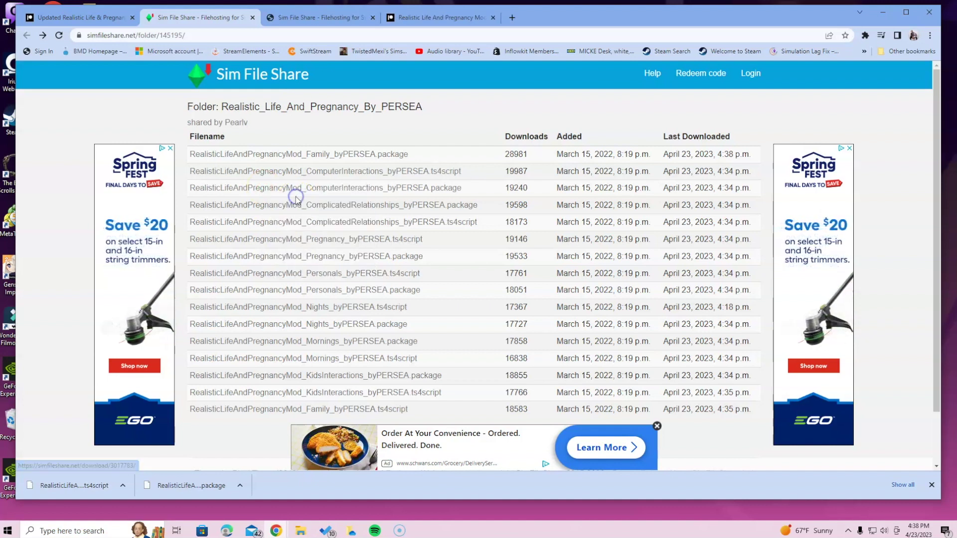
click(302, 18)
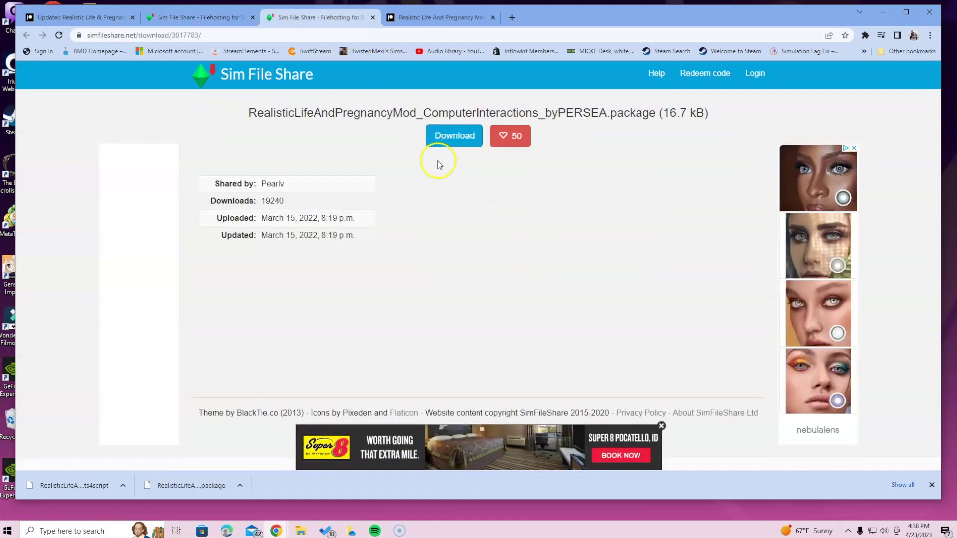
click(458, 136)
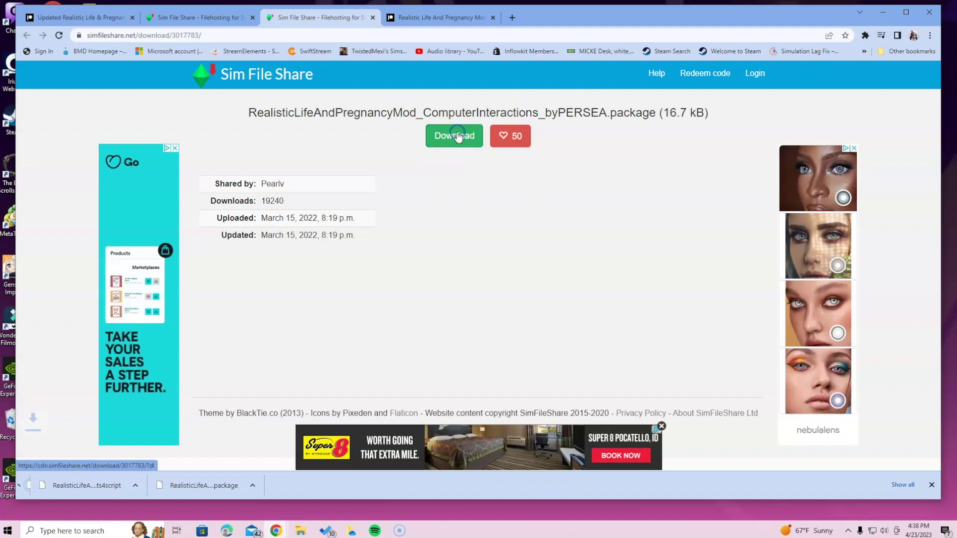
Download both ComplicatedRelationships files, the .package and the .ts4script
click(373, 19)
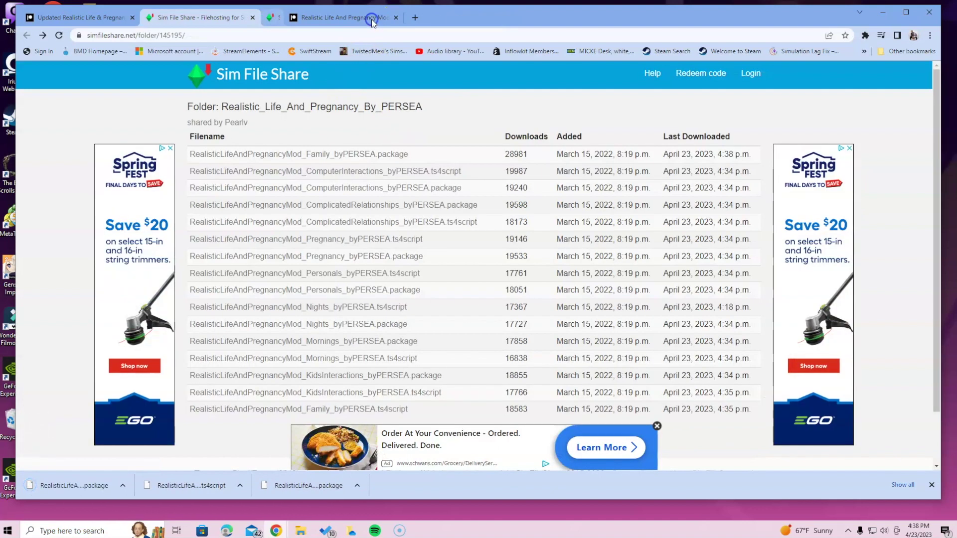
right_click(290, 208)
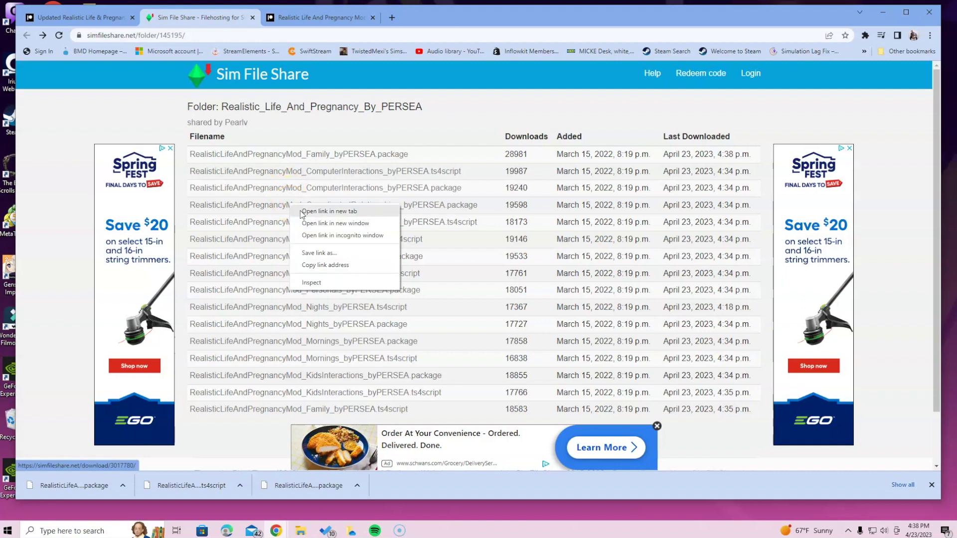
click(301, 211)
click(311, 19)
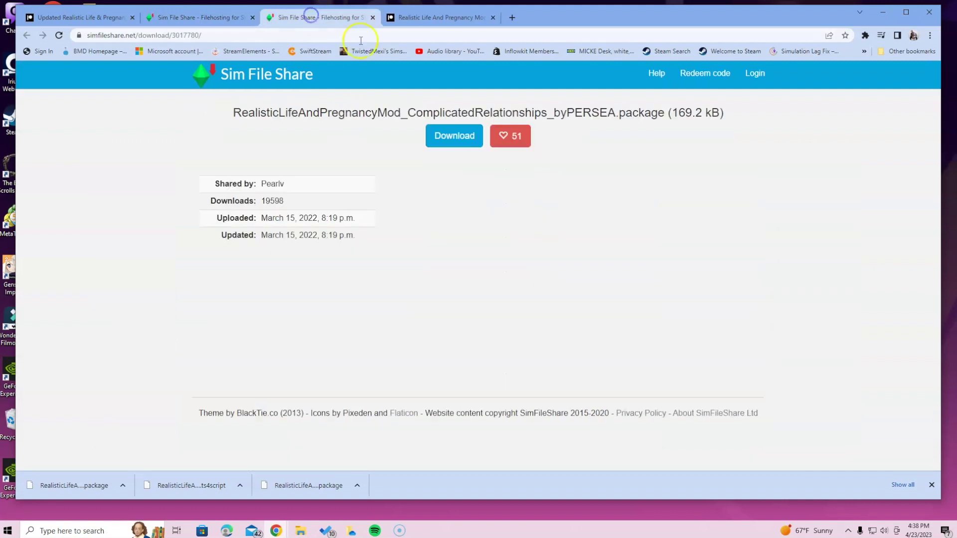
click(453, 137)
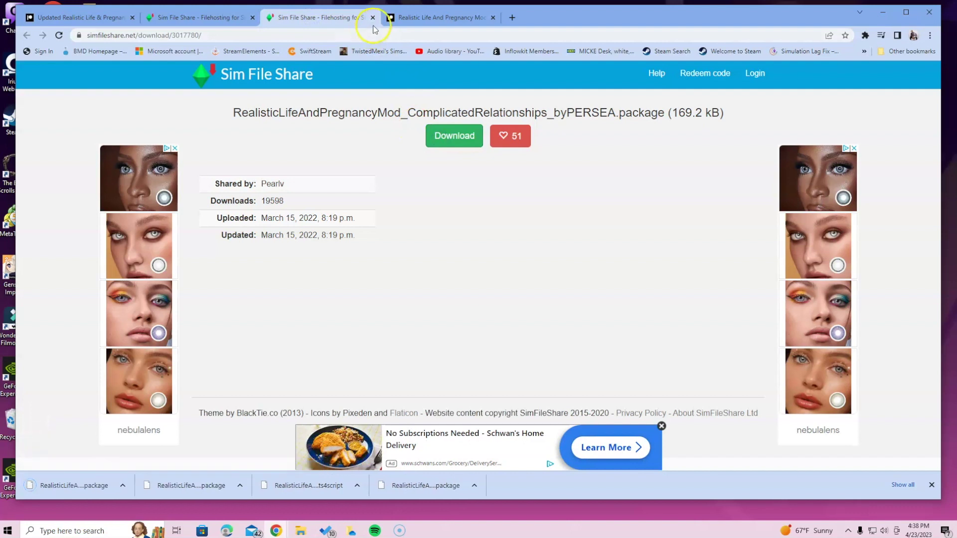
click(373, 18)
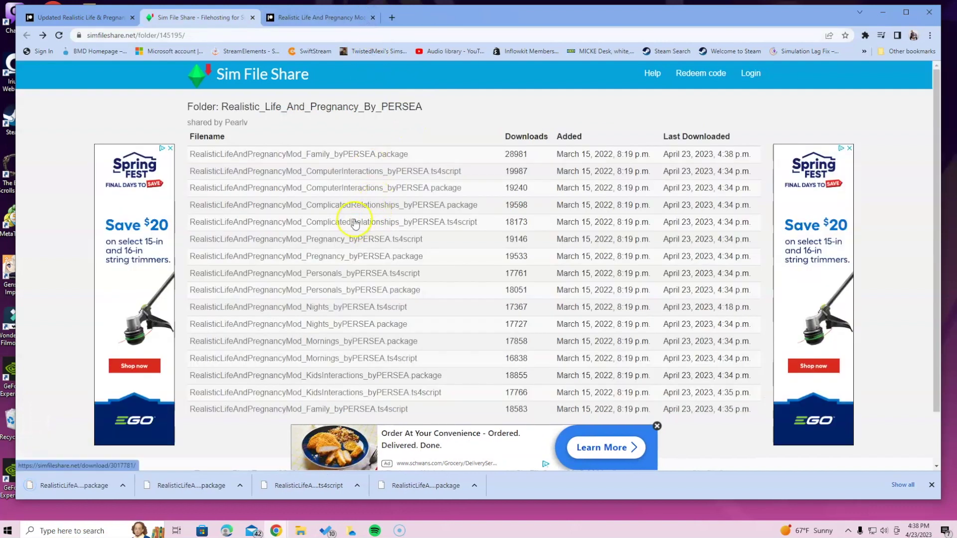
right_click(354, 225)
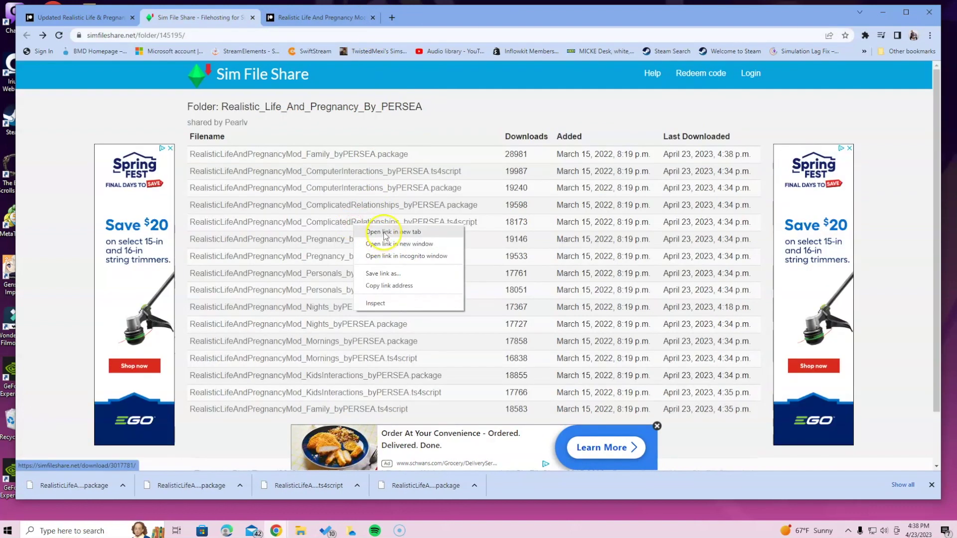
click(394, 232)
click(358, 15)
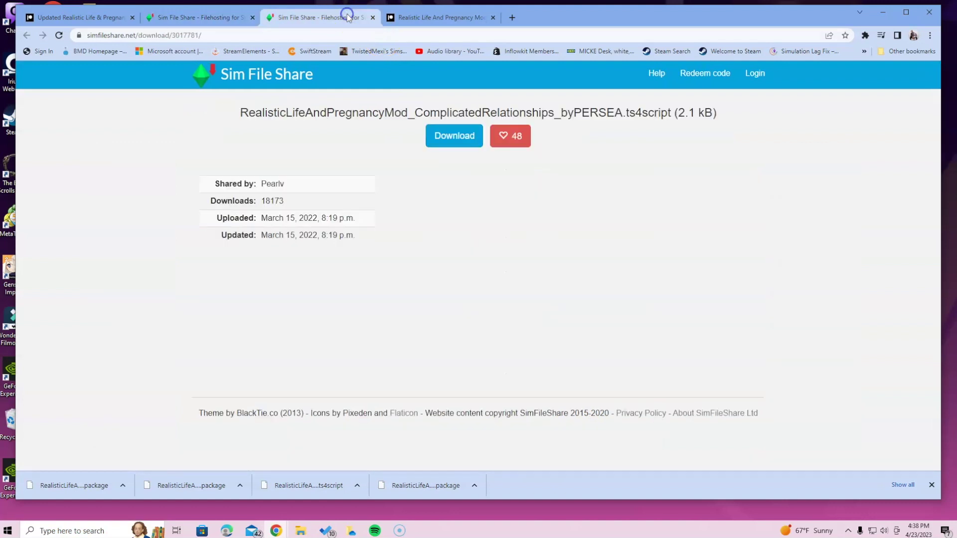
click(456, 145)
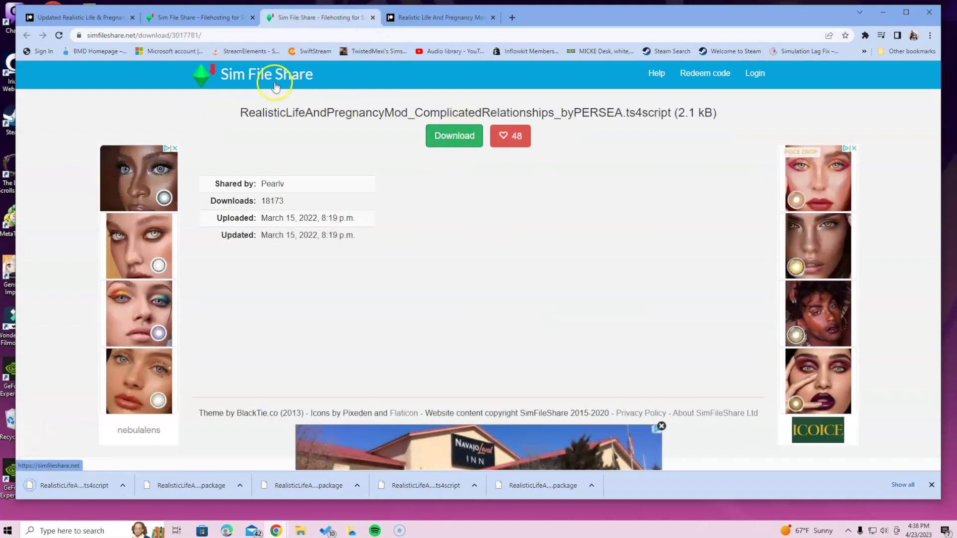
click(373, 18)
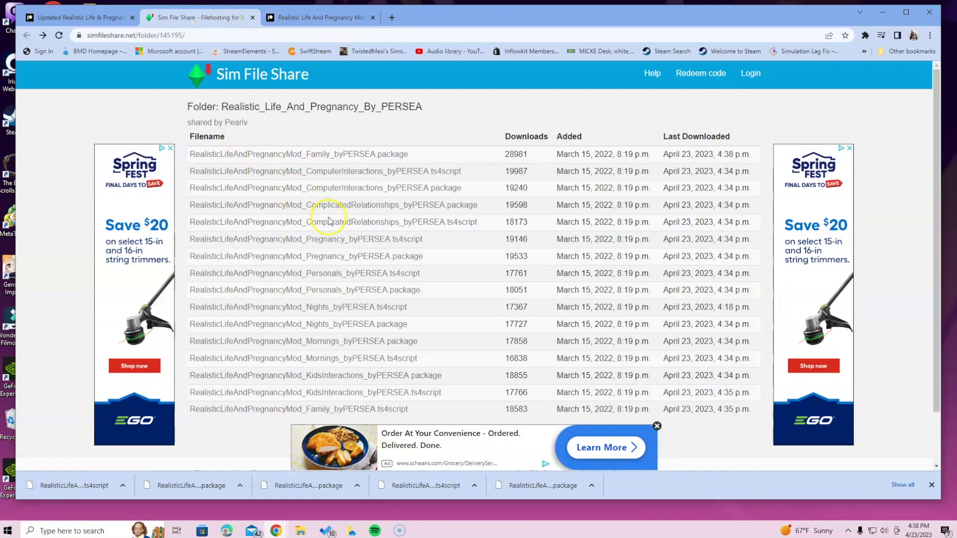
Download the Pregnancy script and package files, closing their tabs afterward
right_click(317, 236)
click(329, 245)
right_click(349, 257)
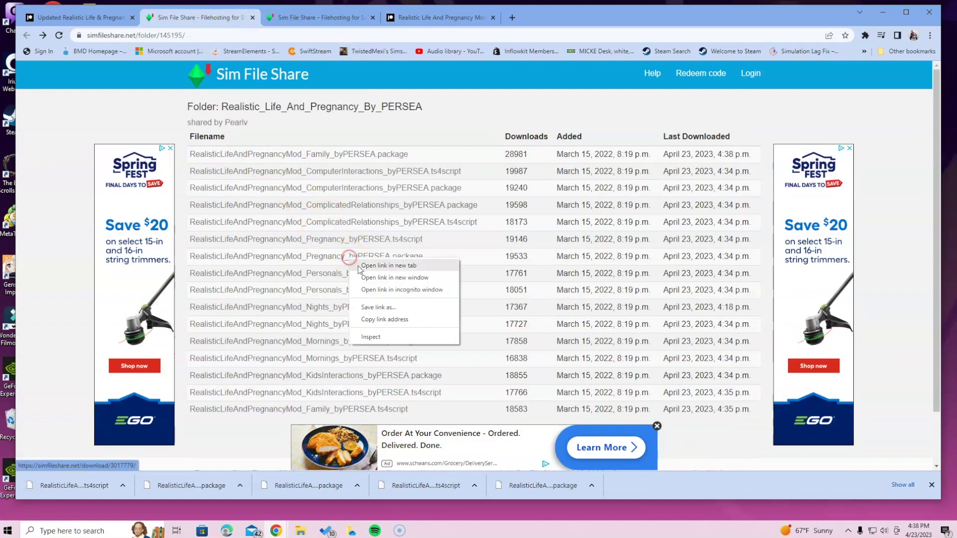
click(360, 264)
click(424, 17)
click(455, 136)
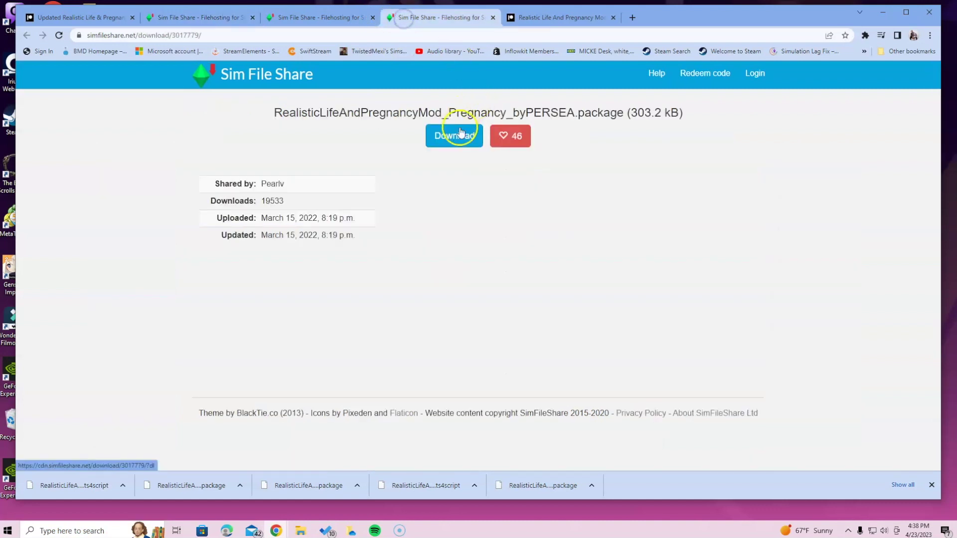
click(329, 17)
click(450, 140)
click(493, 17)
click(373, 18)
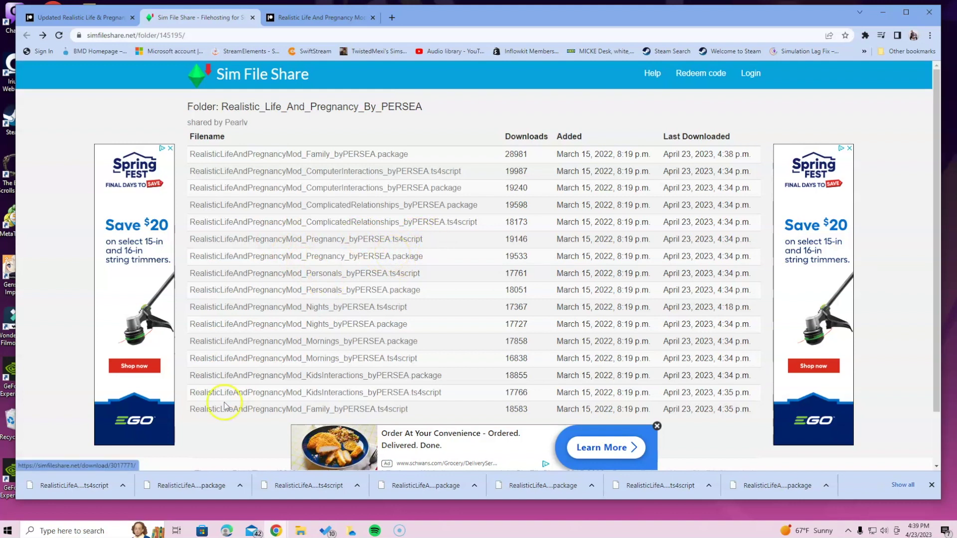
Show a downloaded mod file in the Downloads folder to confirm all seven files are there
click(122, 486)
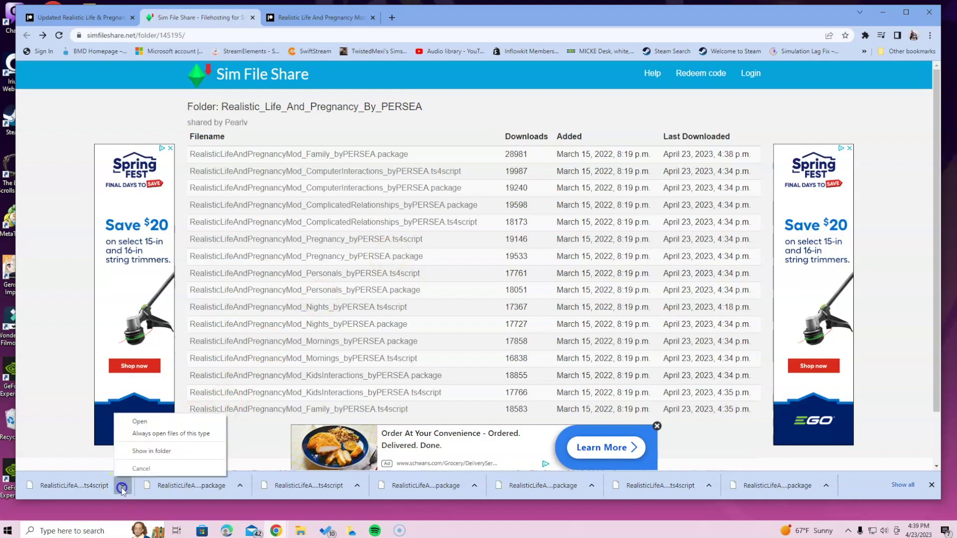
click(148, 451)
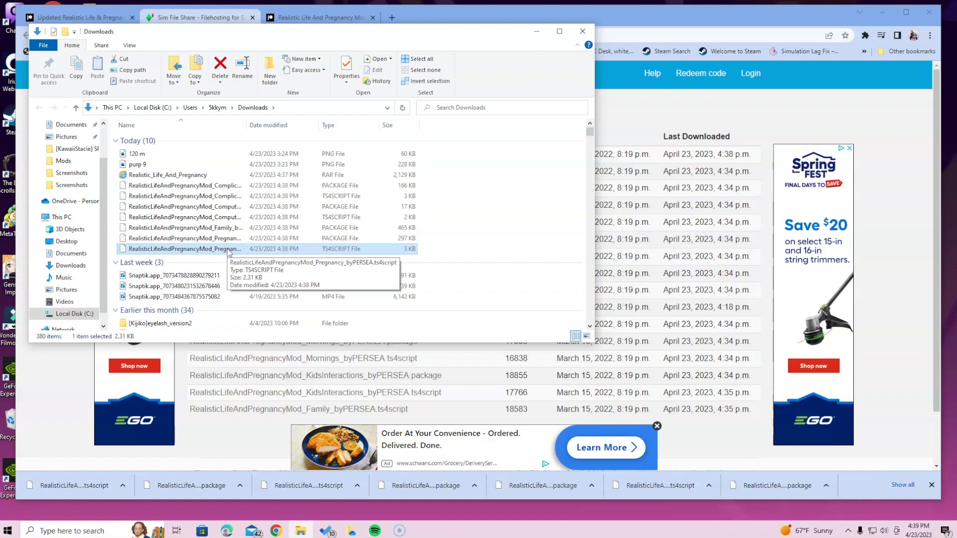
click(540, 13)
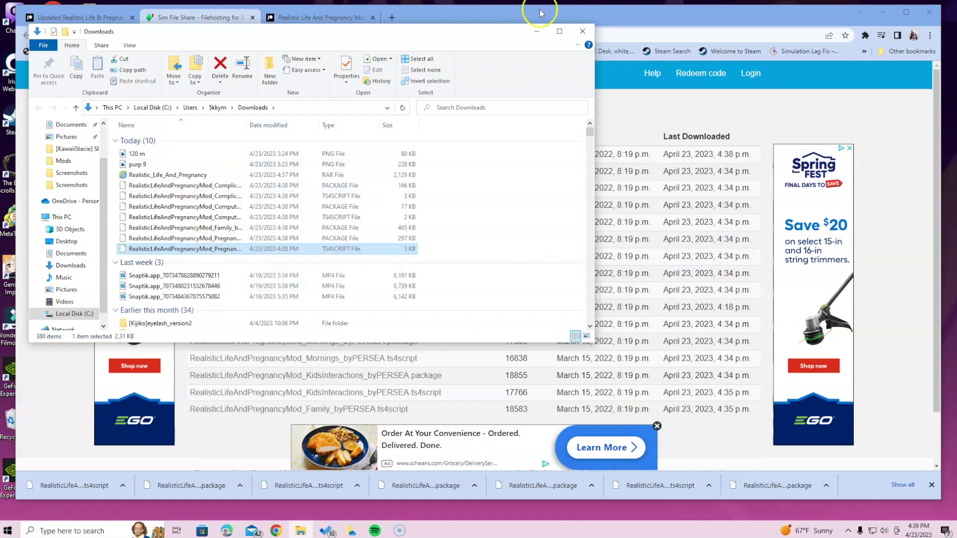
Download both Personals mod files, the script and the package, then close their tabs
click(582, 33)
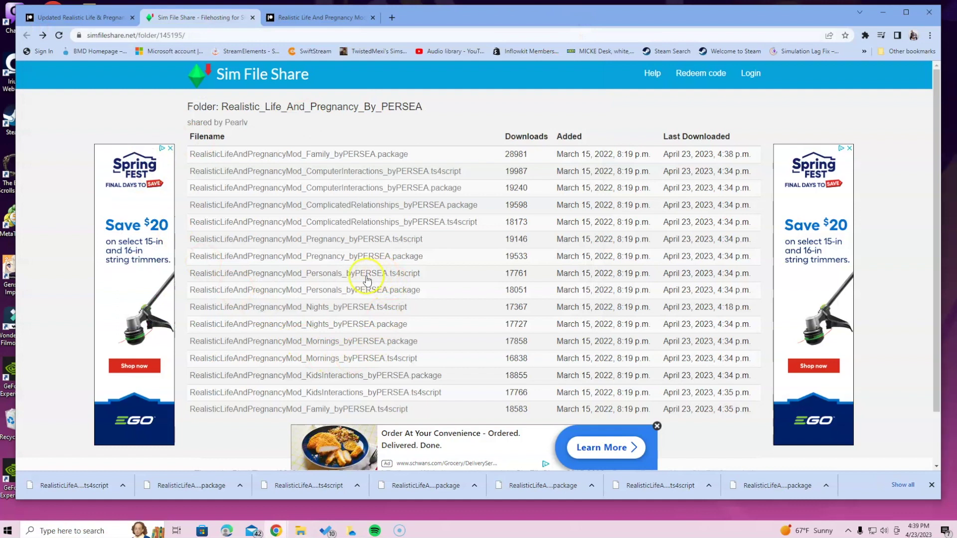
right_click(332, 275)
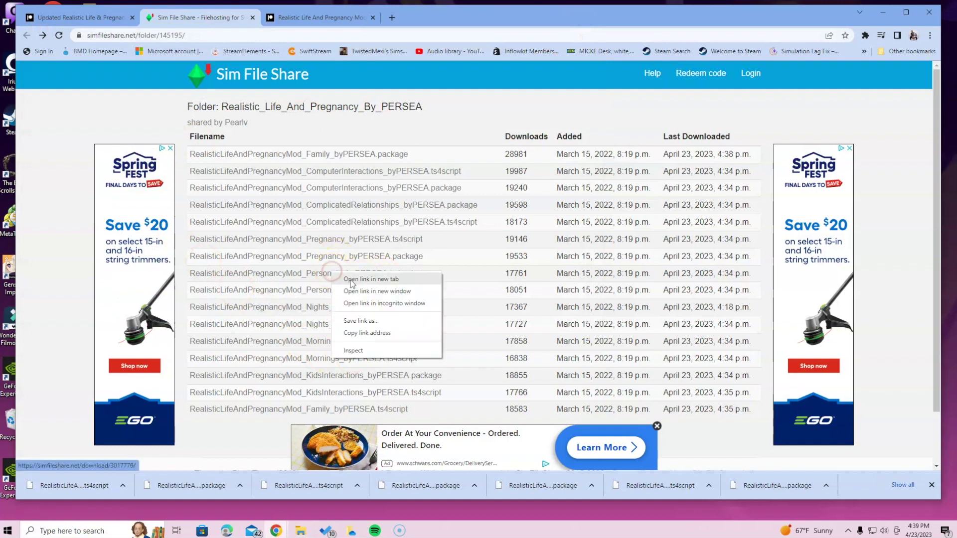
click(349, 283)
right_click(333, 291)
click(373, 298)
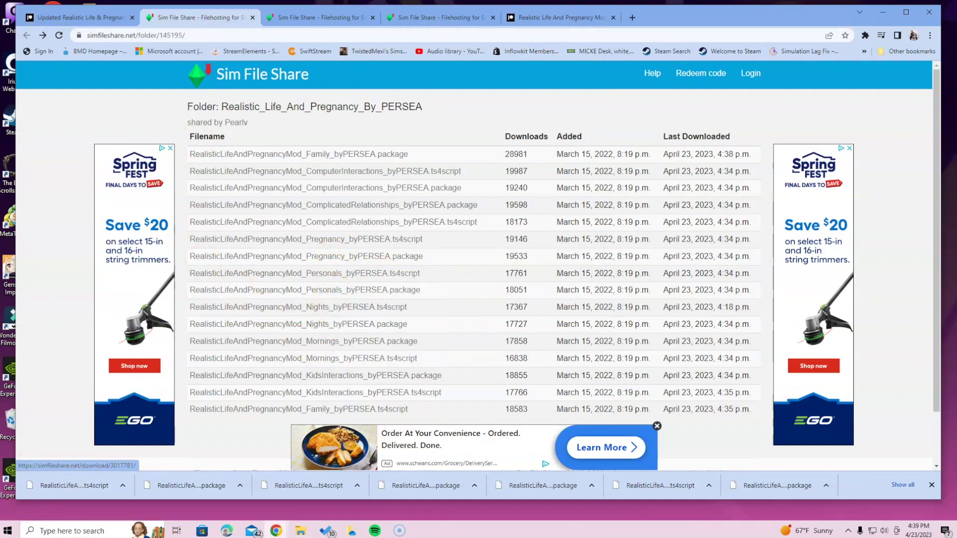
click(315, 17)
click(455, 149)
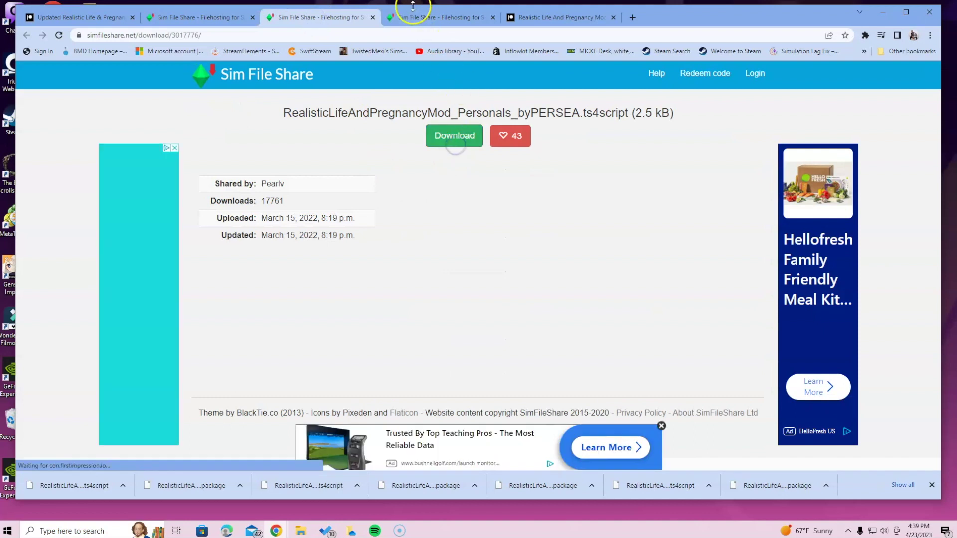
click(421, 18)
click(459, 145)
click(493, 17)
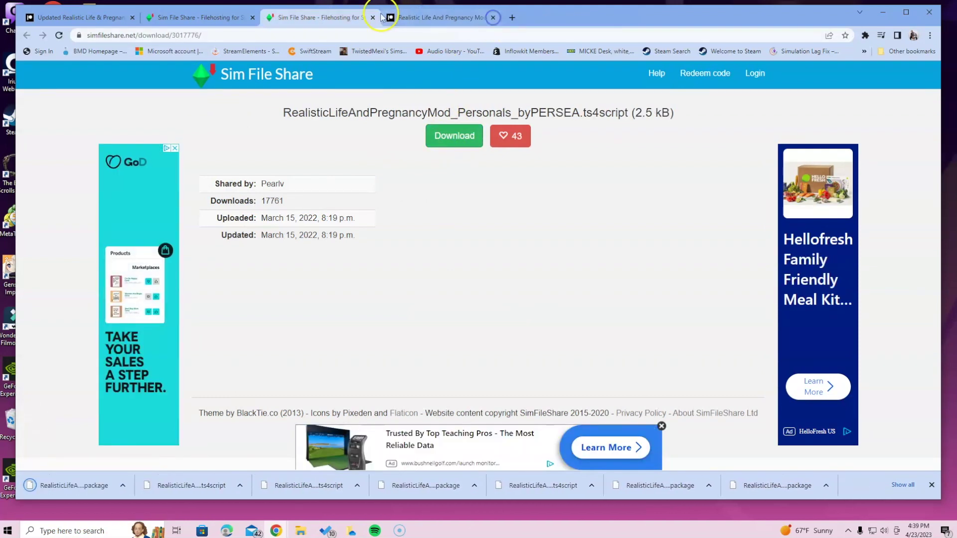
click(373, 18)
click(373, 17)
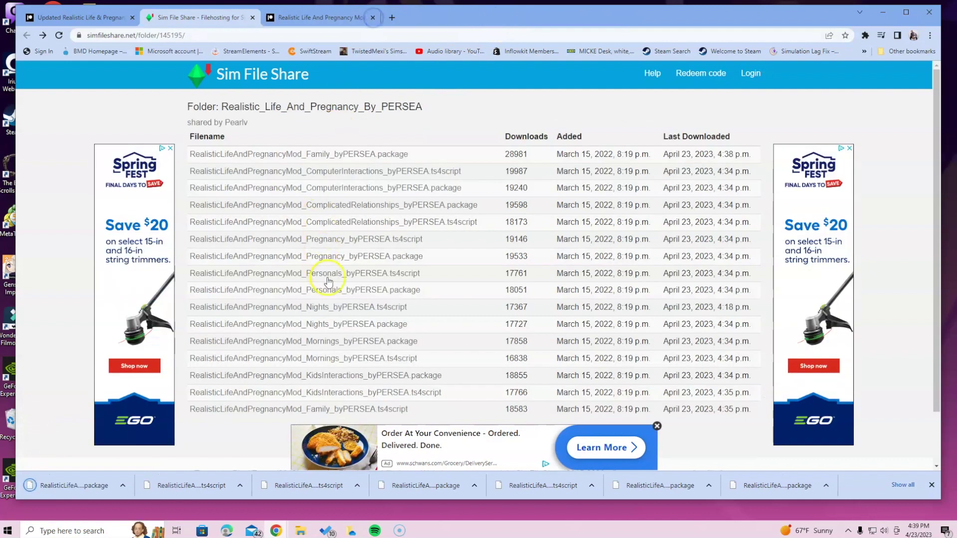
Download the Nights .ts4script (1.9 kB) and .package (52.0 kB) files
right_click(352, 308)
click(368, 317)
right_click(338, 325)
click(355, 333)
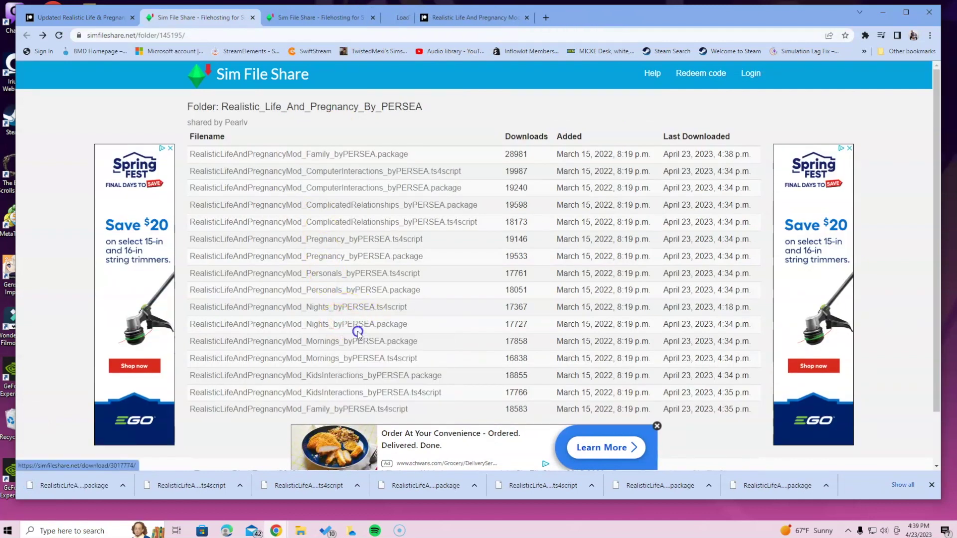
click(311, 17)
click(449, 138)
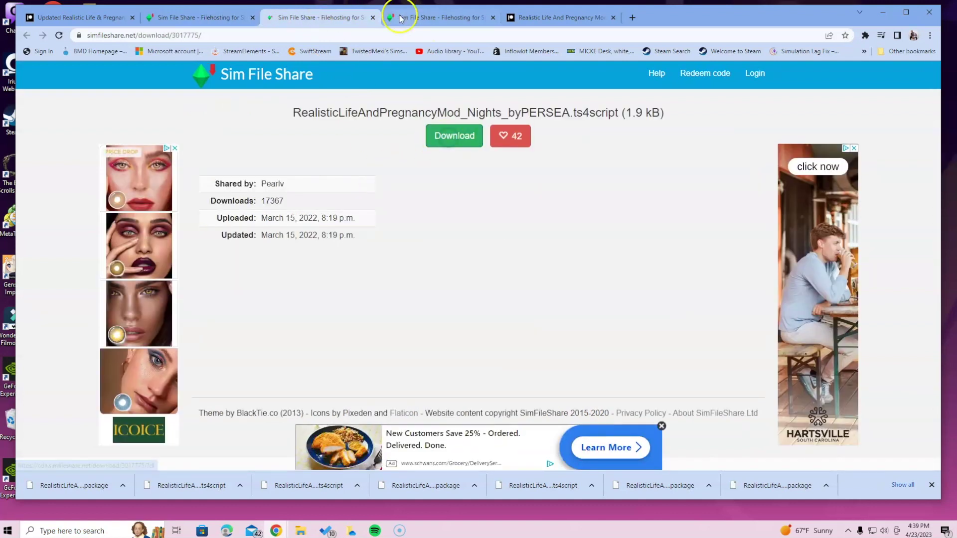
click(416, 18)
click(439, 142)
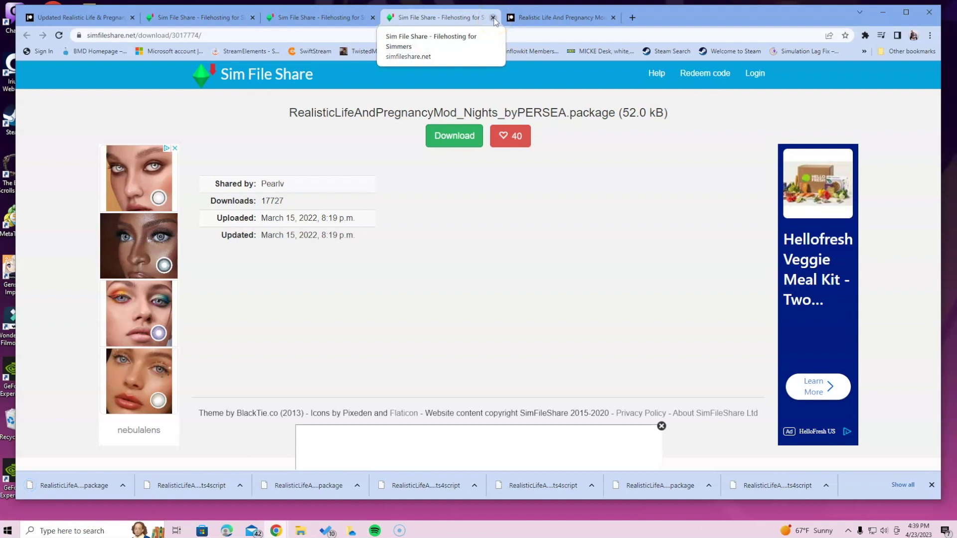
click(493, 18)
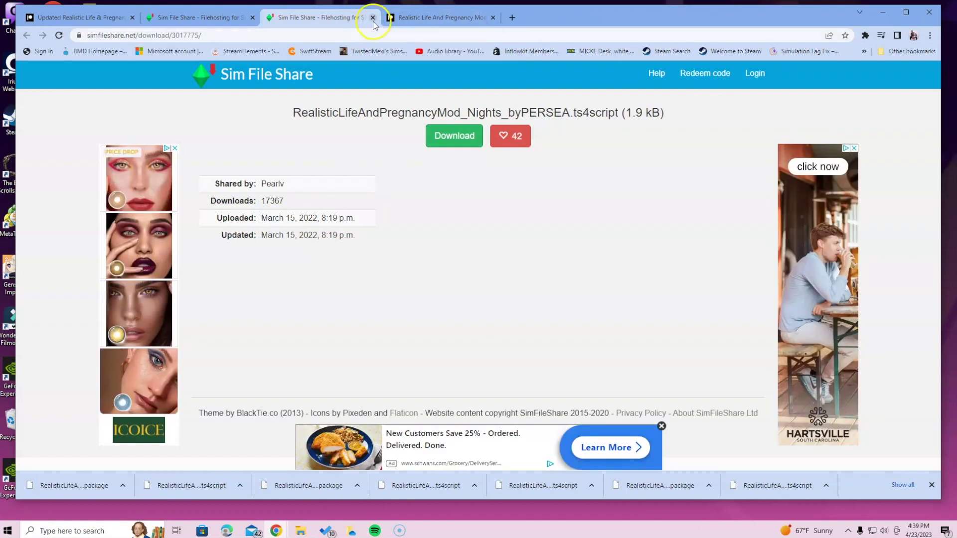
click(373, 18)
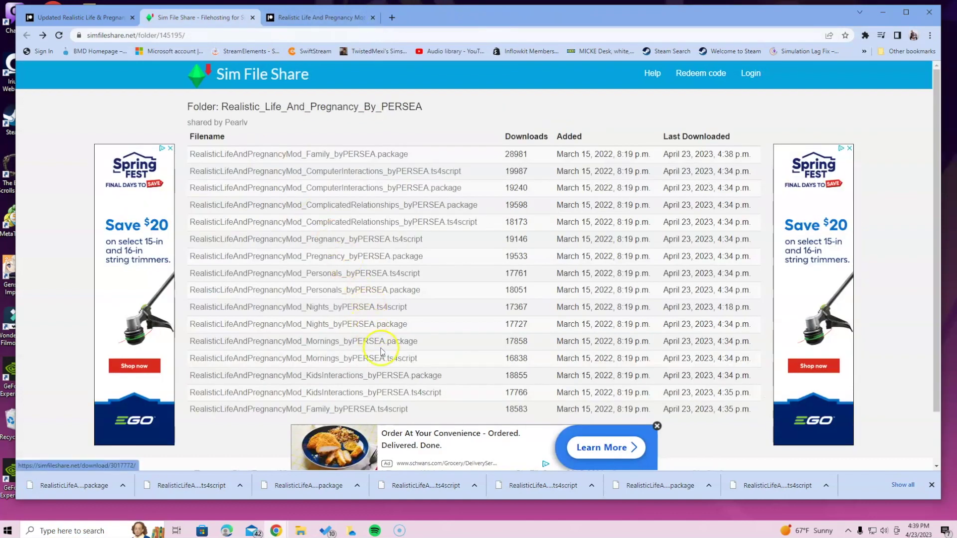
Download the Mornings script and package files and close their pages
right_click(335, 343)
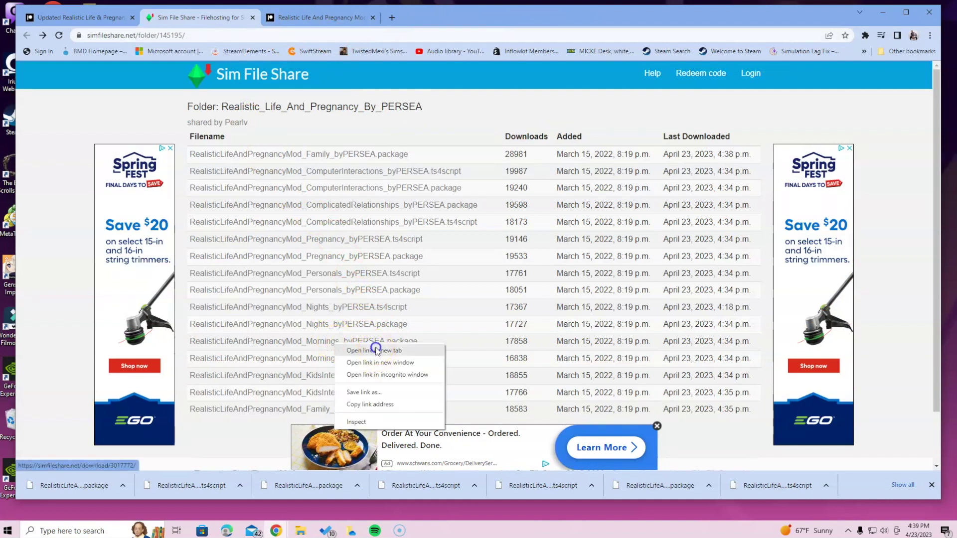
click(376, 348)
right_click(339, 358)
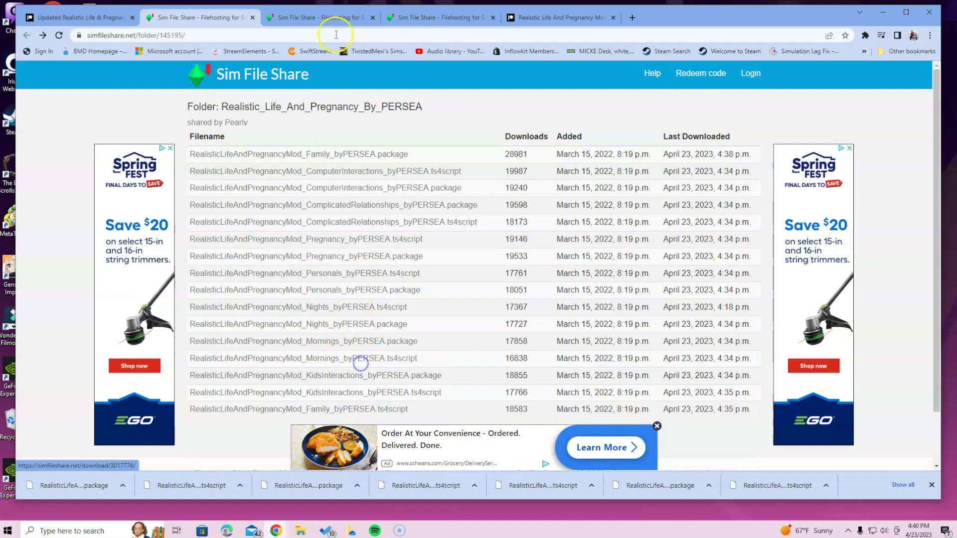
click(424, 17)
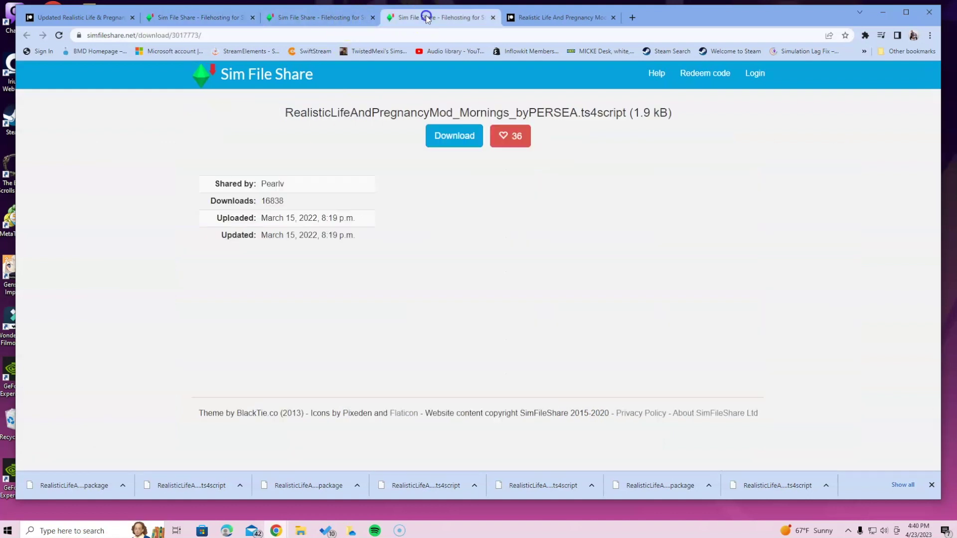
click(436, 137)
click(287, 19)
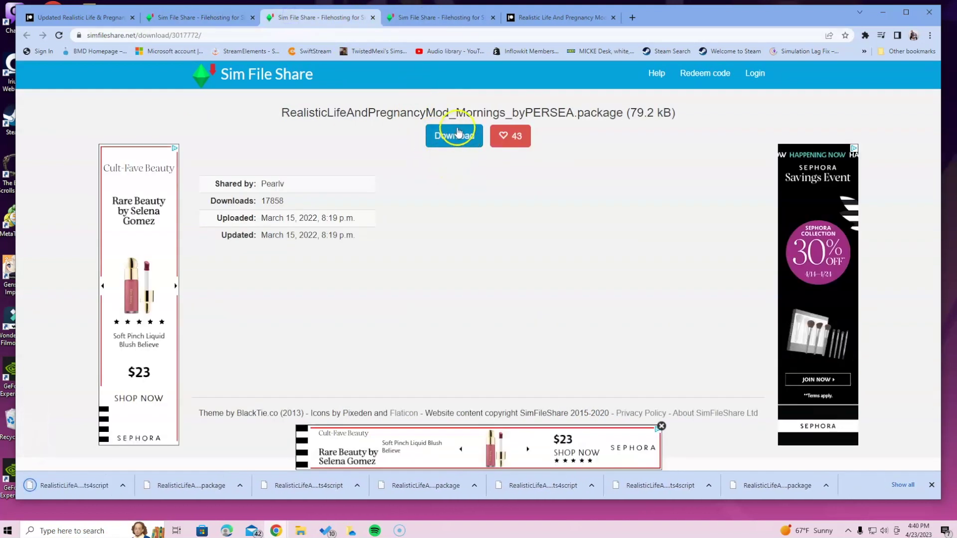
click(458, 132)
click(493, 17)
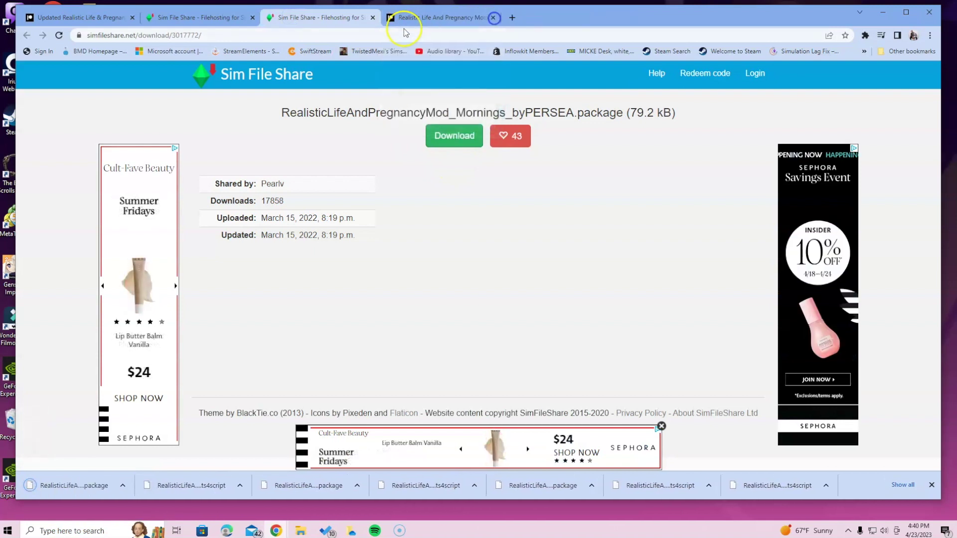
click(373, 18)
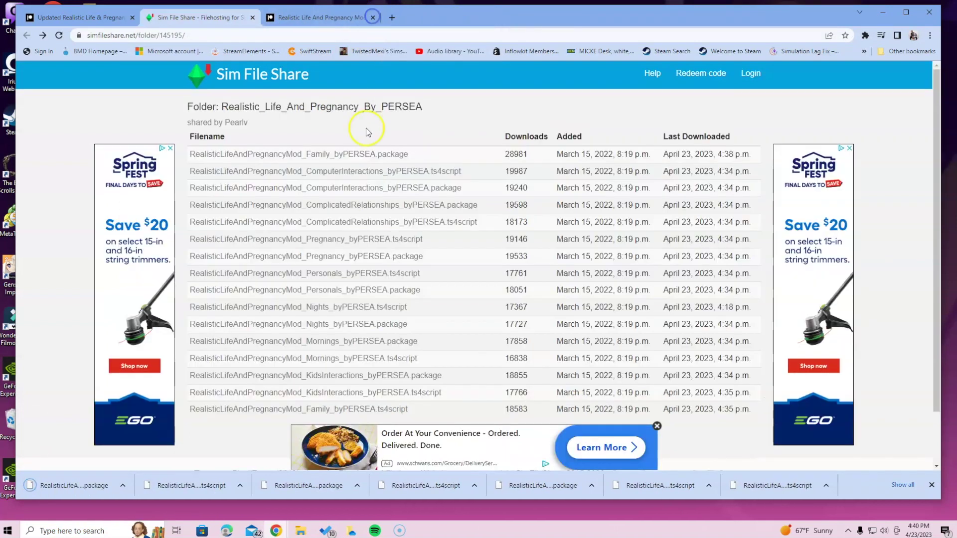
Open the KidsInteractions package, KidsInteractions script and Family script pages in new tabs
right_click(338, 375)
click(363, 379)
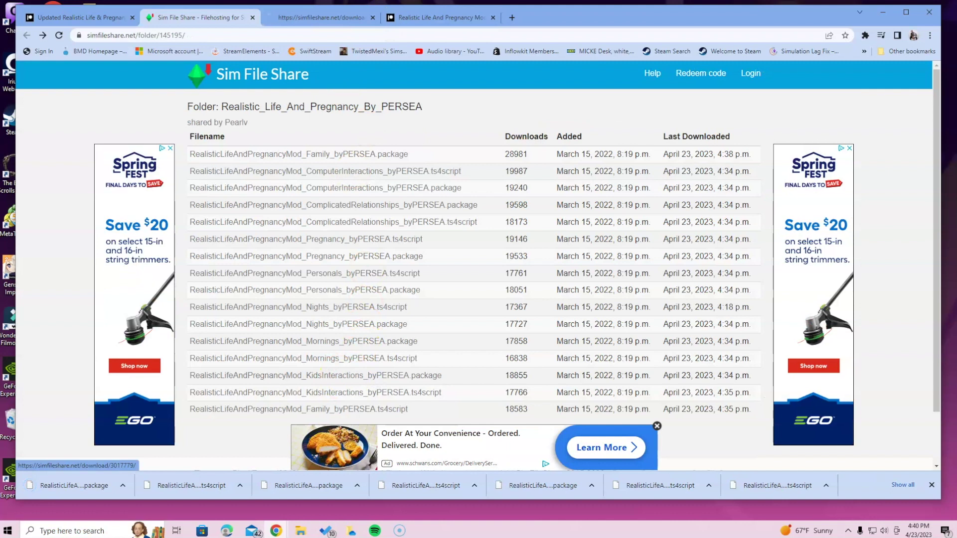
right_click(339, 395)
click(364, 400)
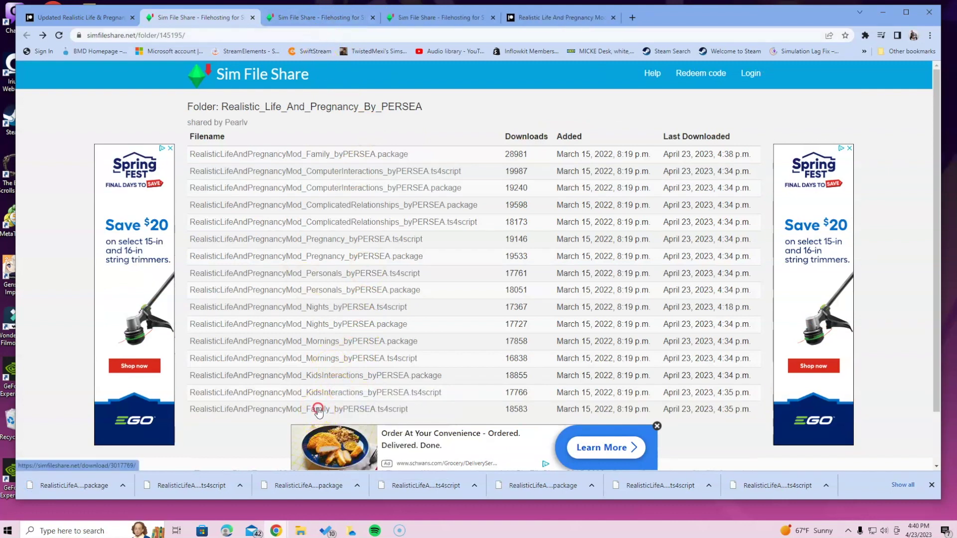
right_click(318, 409)
click(358, 417)
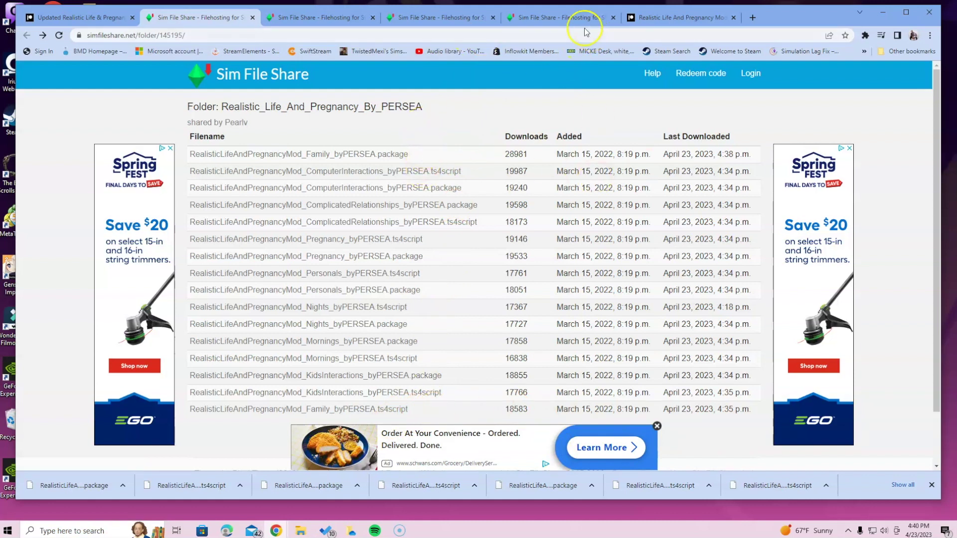
Download the KidsInteractions and Family .ts4script files and close all three tabs
click(301, 18)
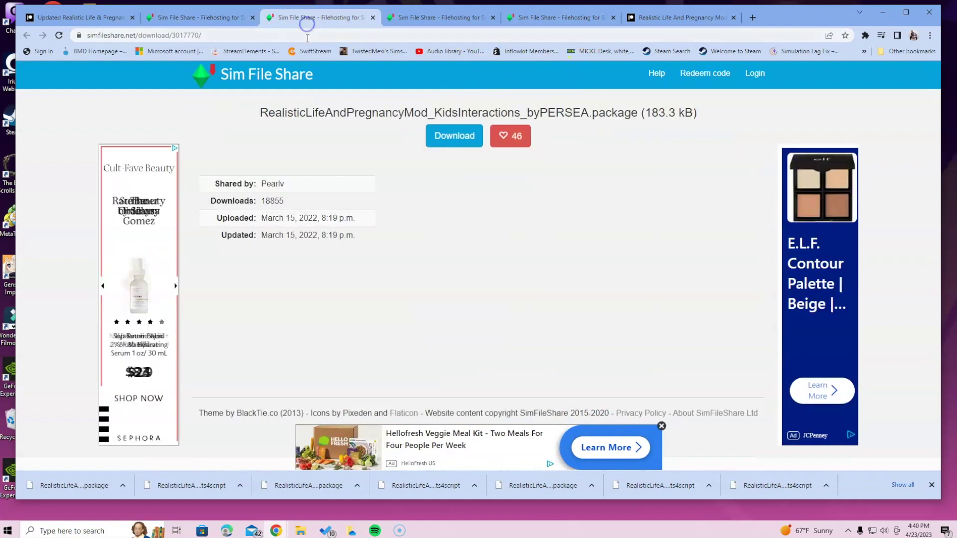
click(458, 143)
click(413, 17)
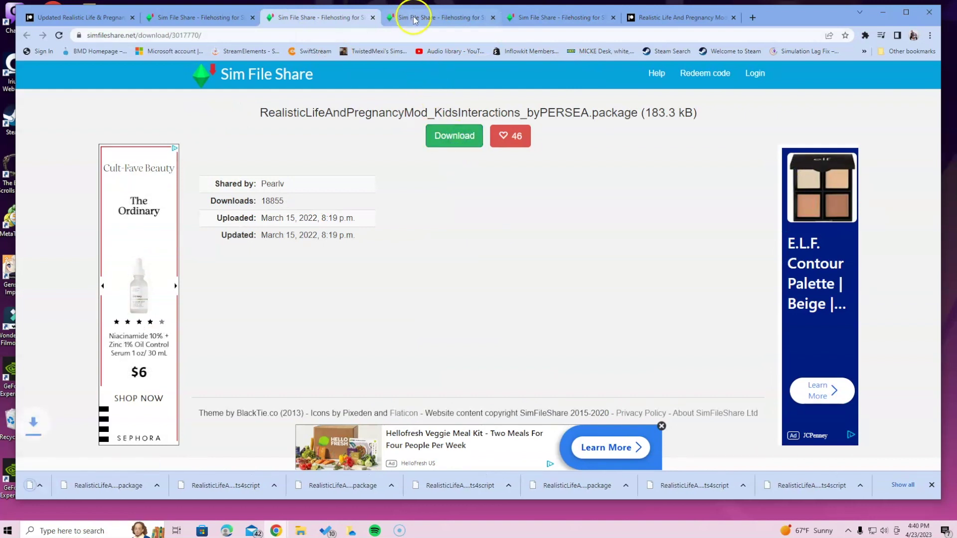
click(450, 141)
click(532, 17)
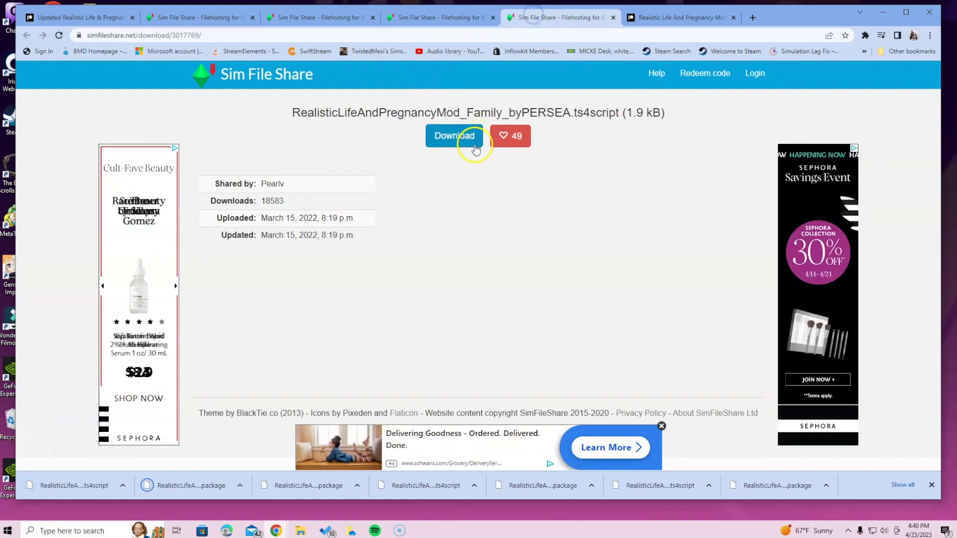
click(464, 142)
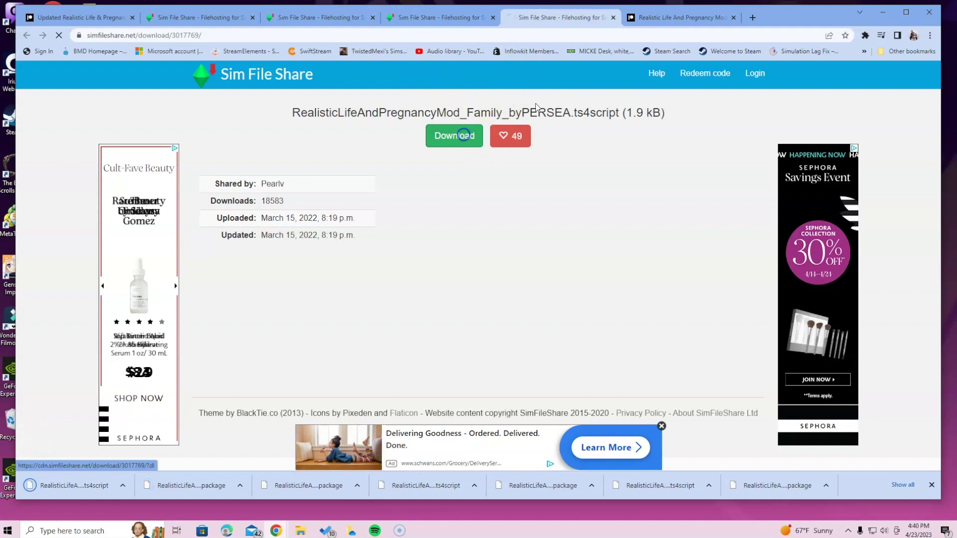
click(613, 18)
click(493, 18)
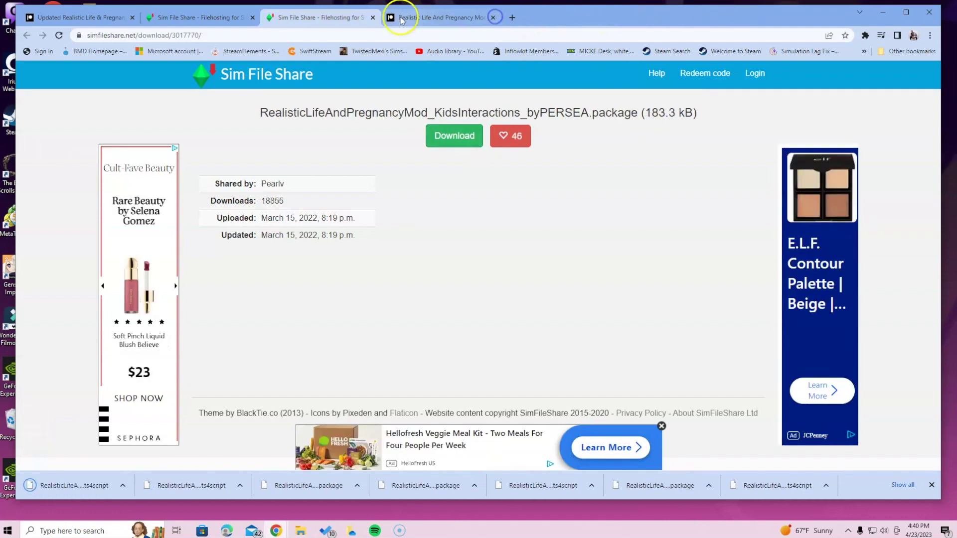
click(374, 18)
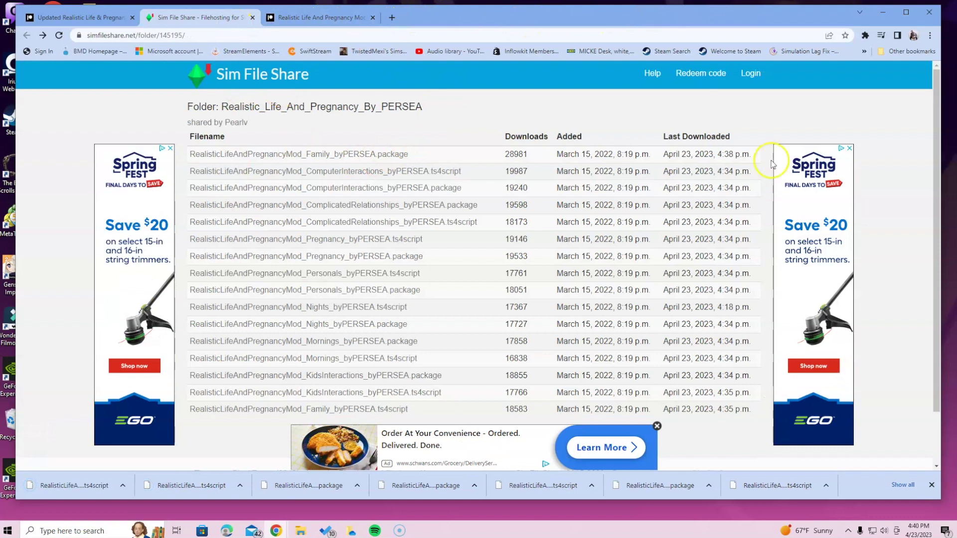
scroll(582, 301, down, 1)
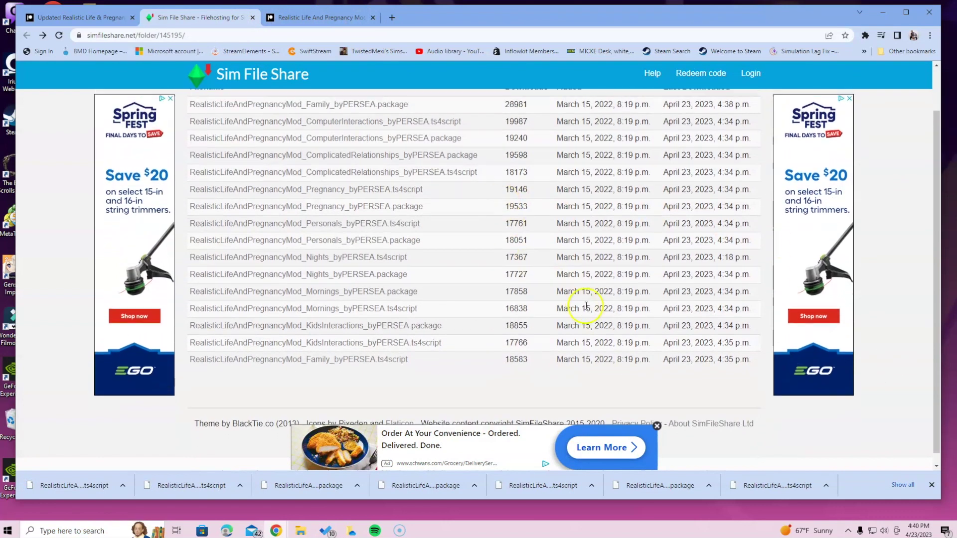
scroll(582, 299, up, 1)
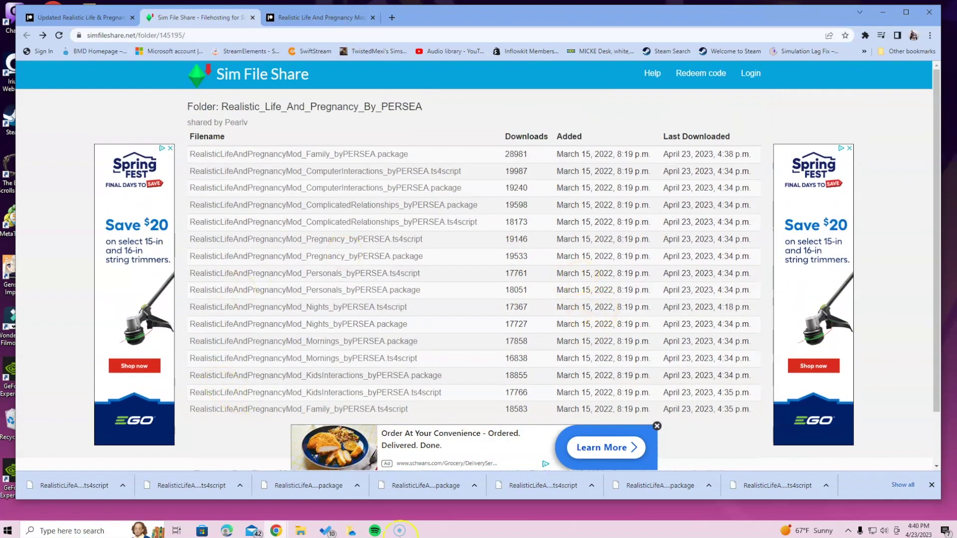
Open a File Explorer window, centre it over the browser, and show This PC
click(302, 532)
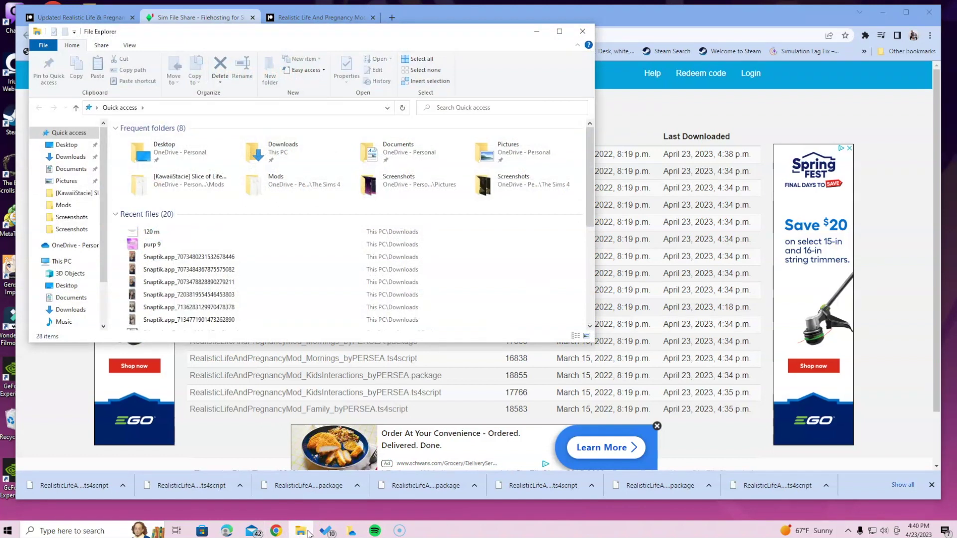
drag(394, 30, 595, 84)
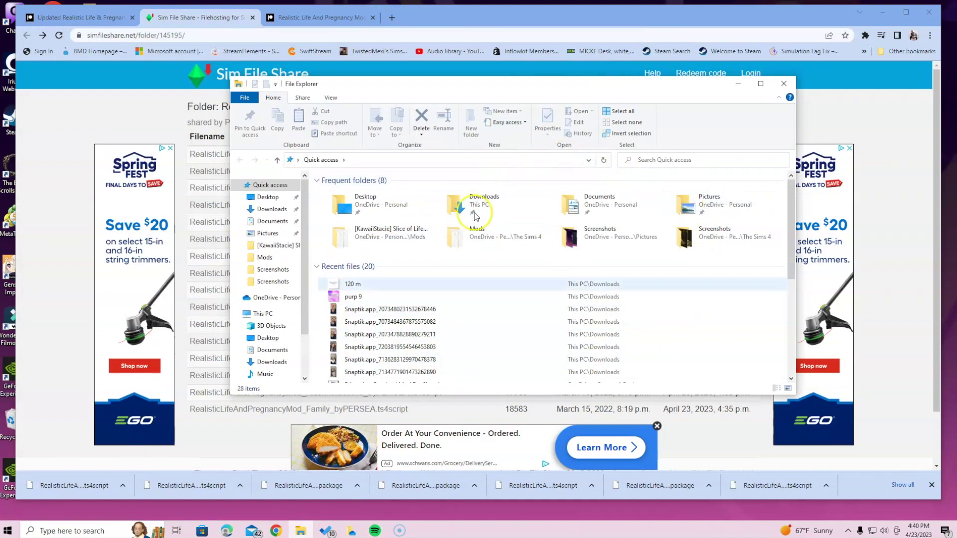
click(274, 314)
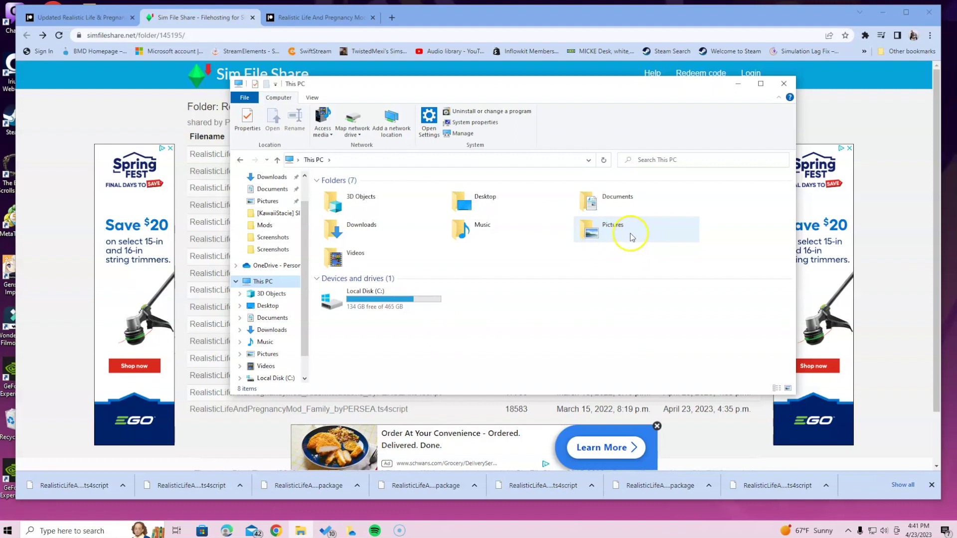
scroll(272, 319, down, 1)
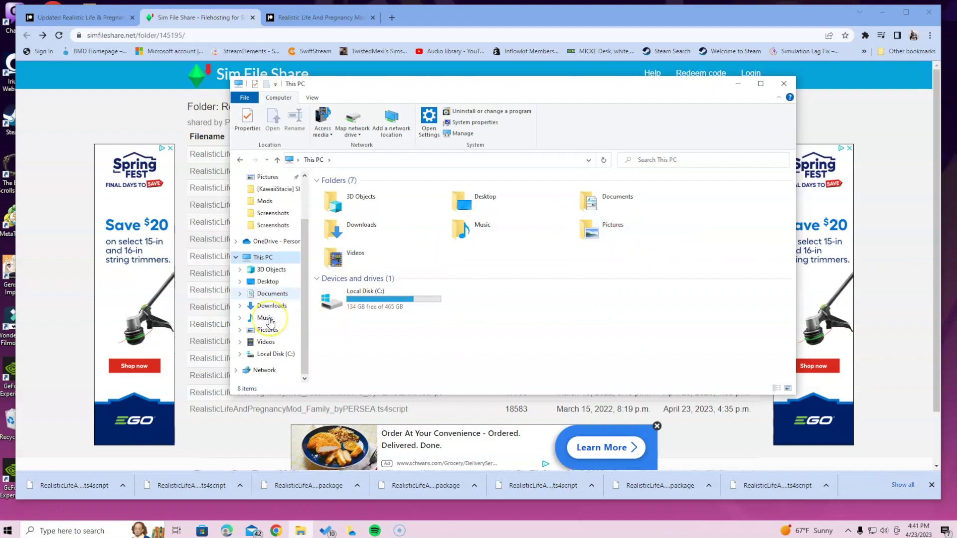
click(274, 355)
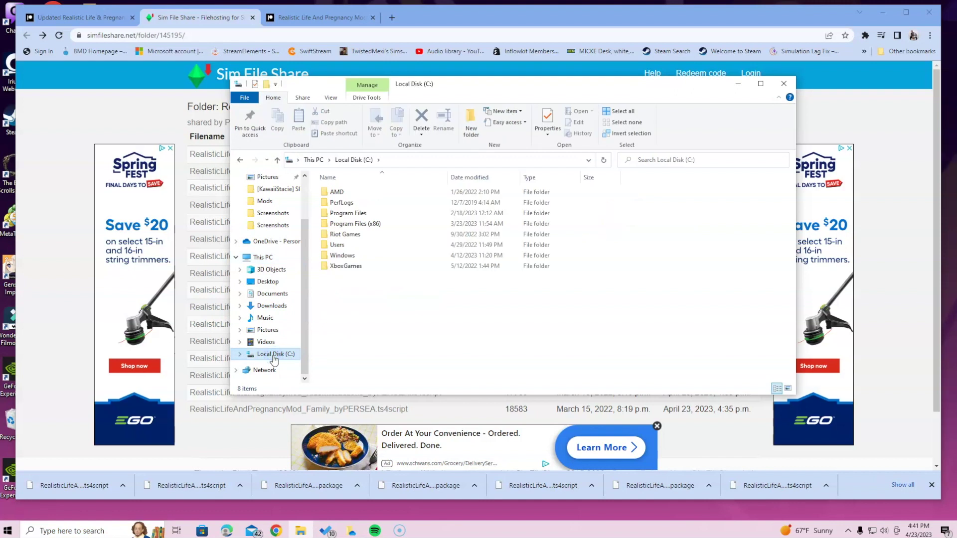
click(354, 247)
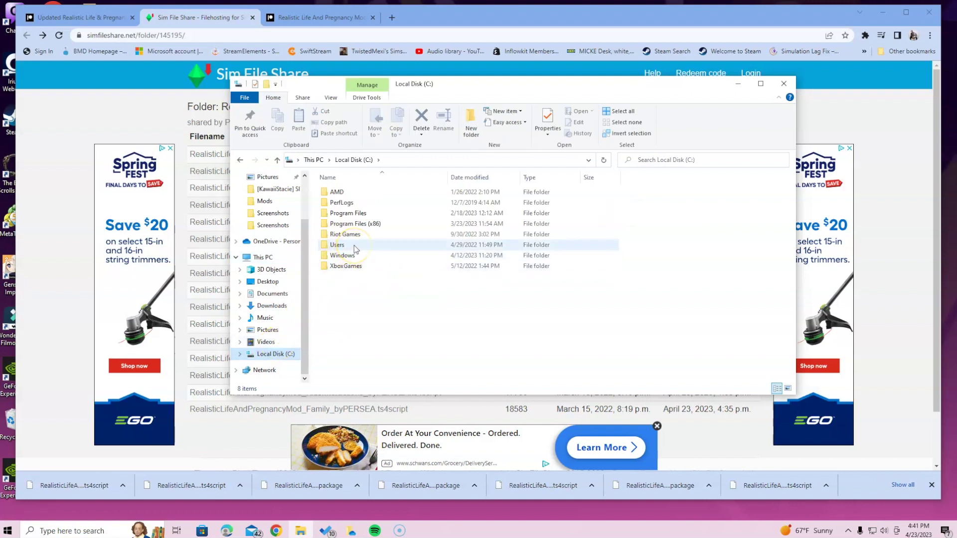
double_click(356, 249)
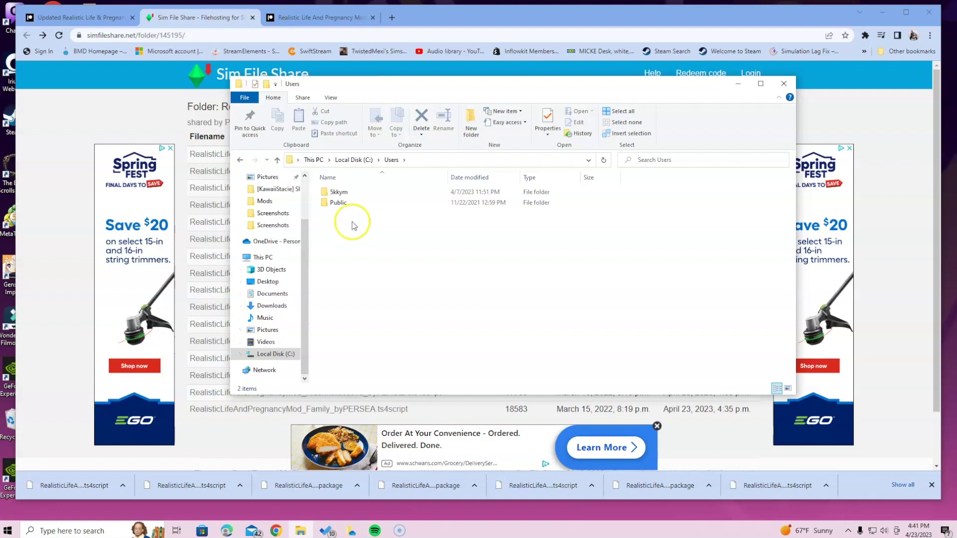
double_click(354, 194)
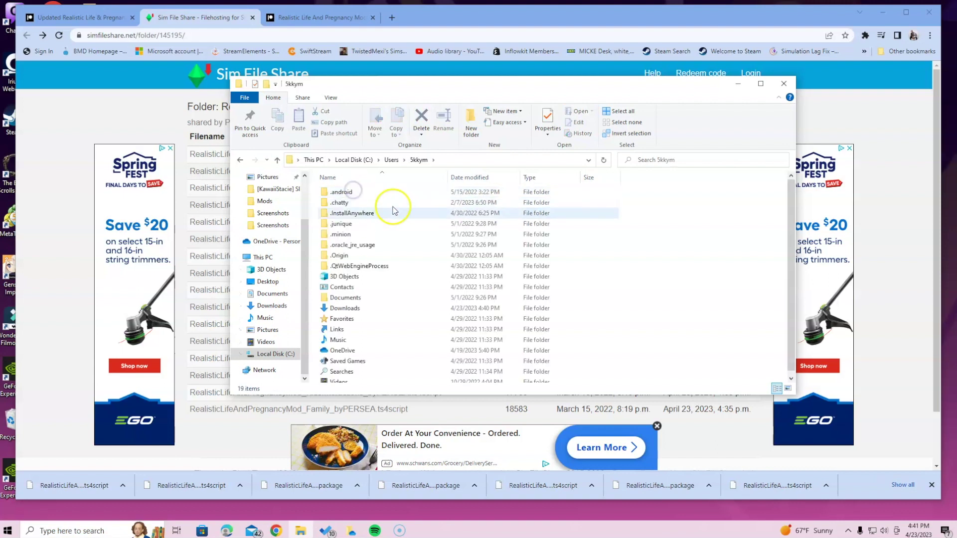
double_click(363, 294)
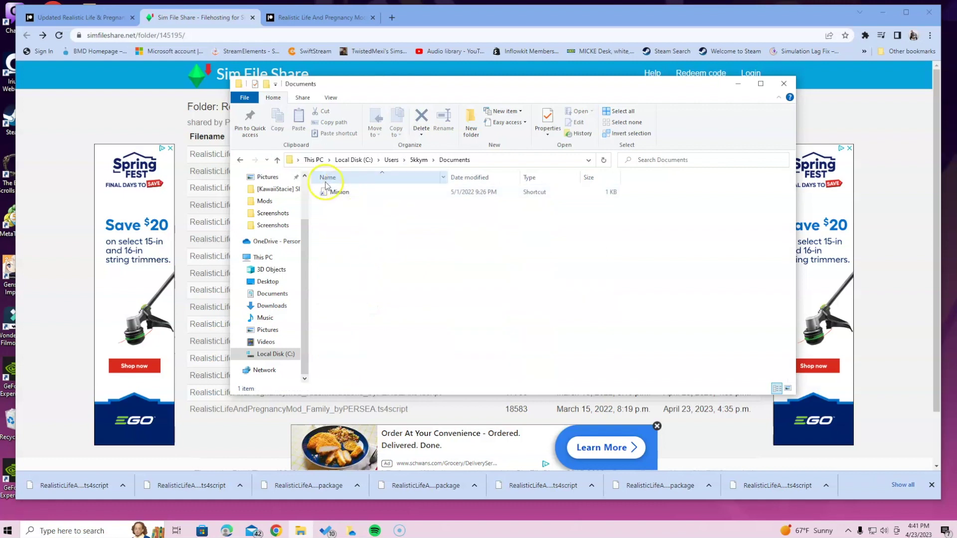
click(240, 161)
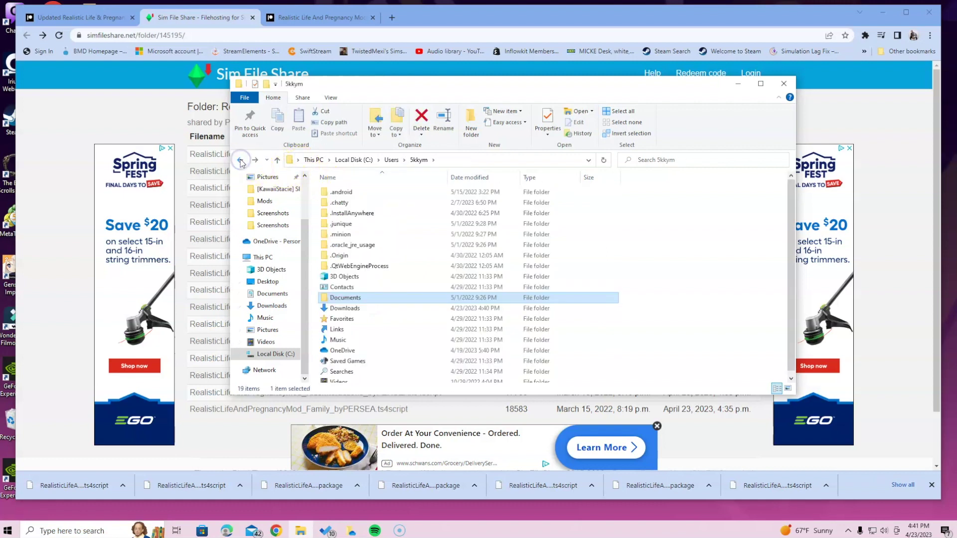
click(240, 160)
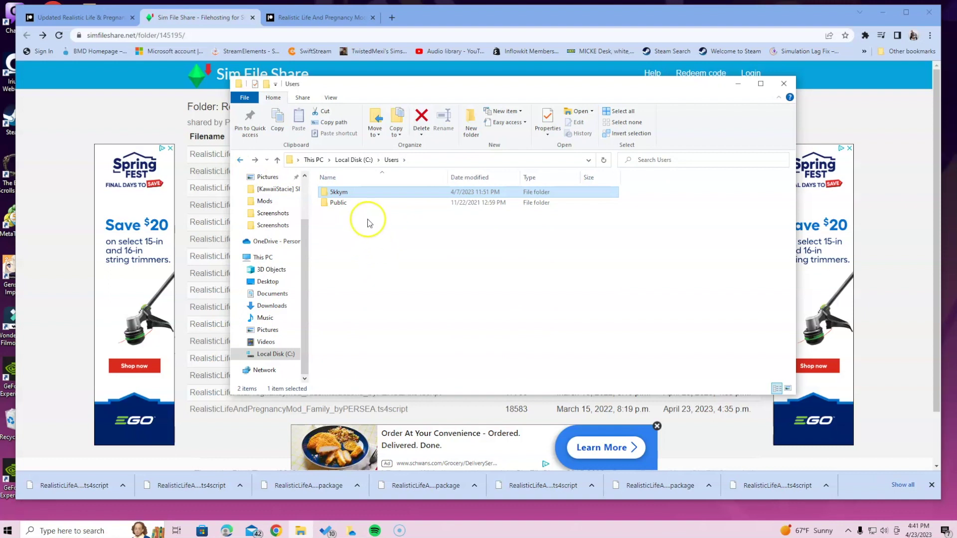
double_click(361, 204)
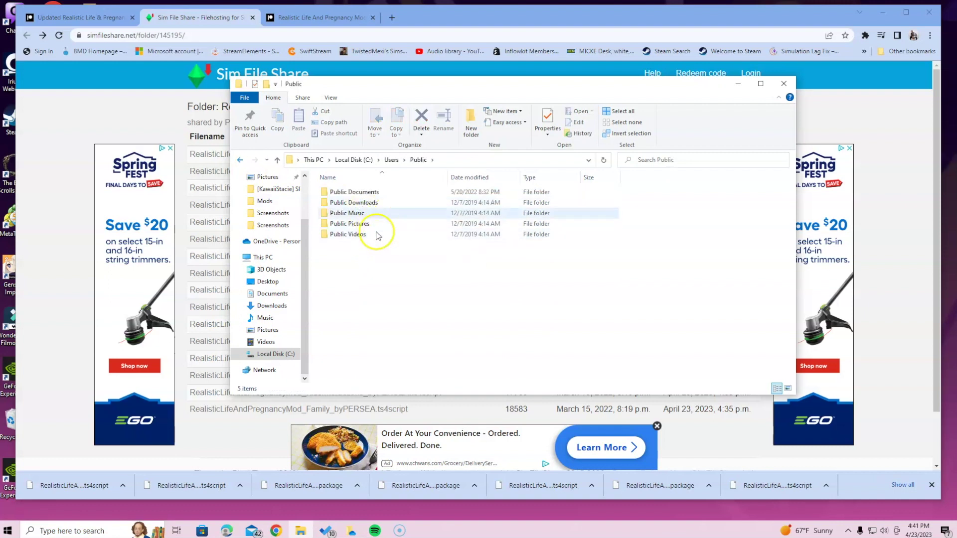
double_click(364, 193)
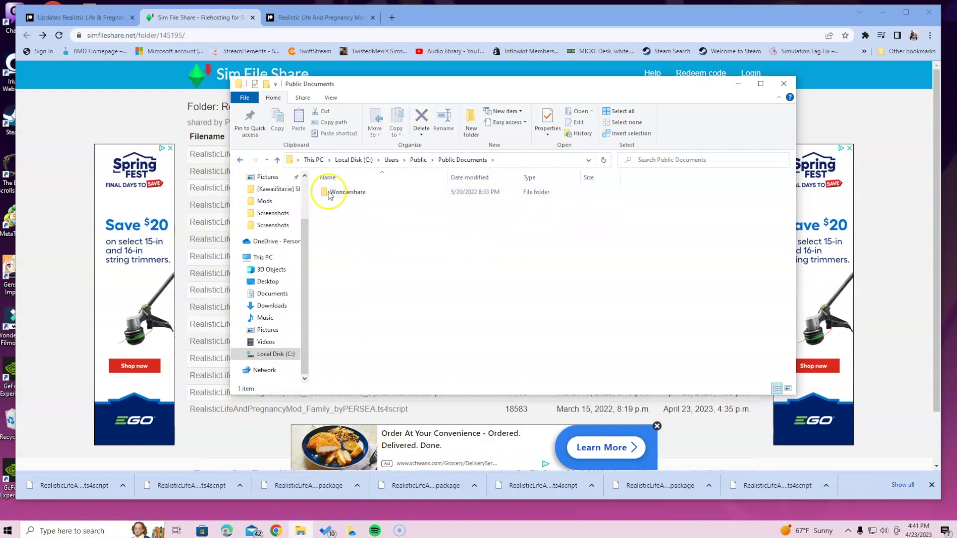
click(263, 258)
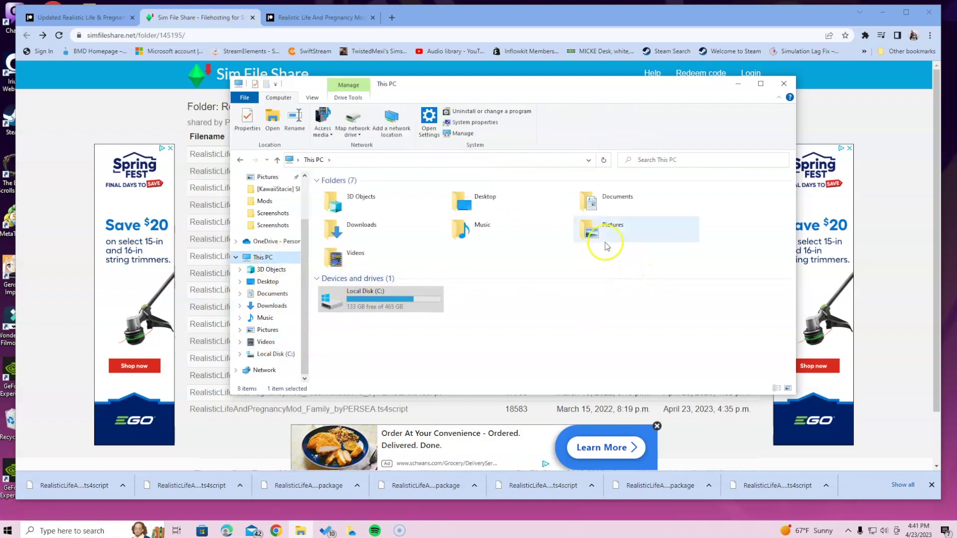
Navigate into Documents › Electronic Arts › The Sims 4 and locate the Mods folder
double_click(620, 201)
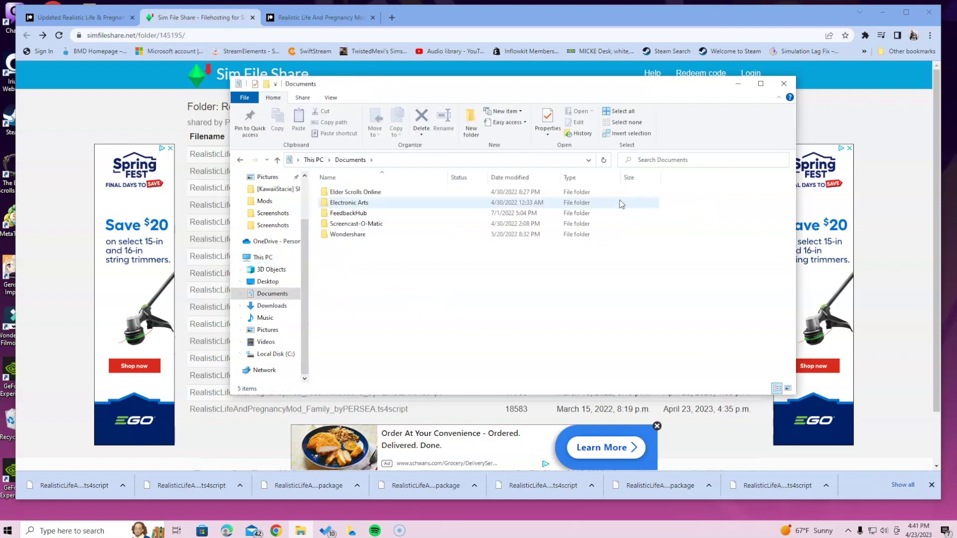
click(370, 204)
double_click(370, 203)
double_click(371, 193)
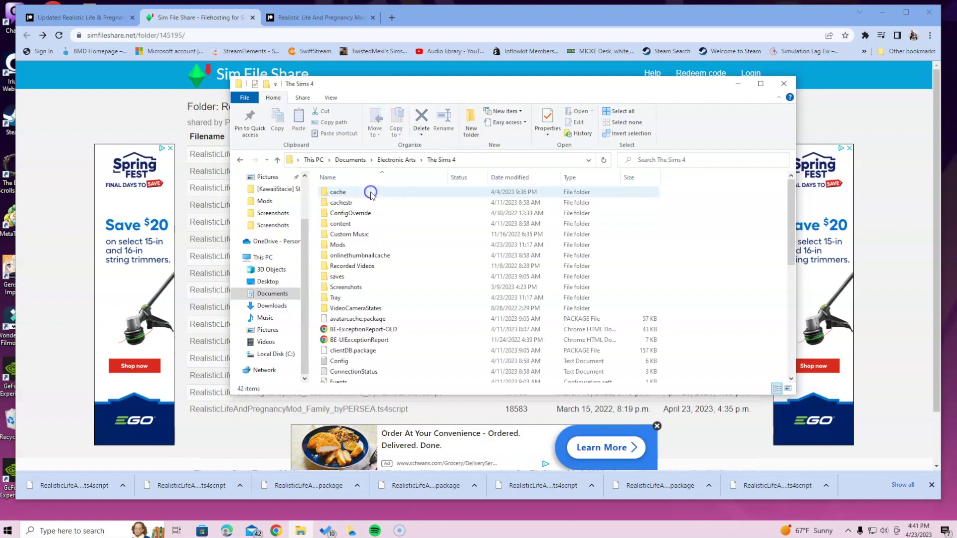
scroll(427, 215, down, 8)
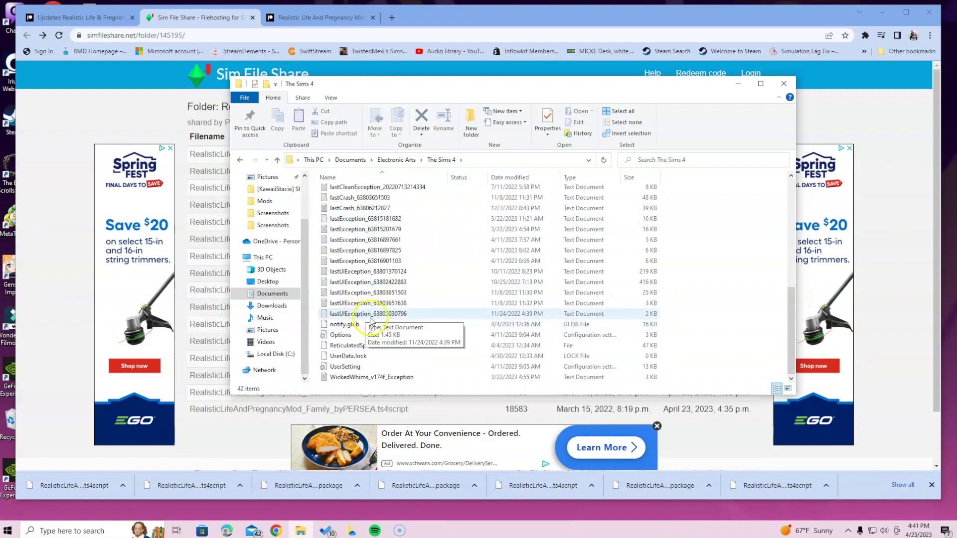
scroll(392, 364, up, 3)
scroll(394, 363, up, 3)
scroll(509, 309, up, 2)
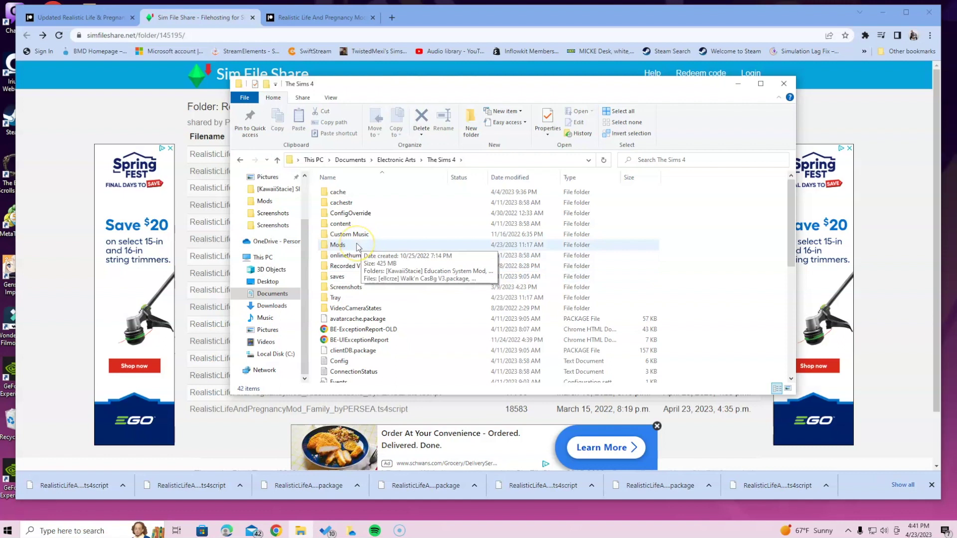
Create a new folder inside the Sims 4 Mods folder
double_click(355, 245)
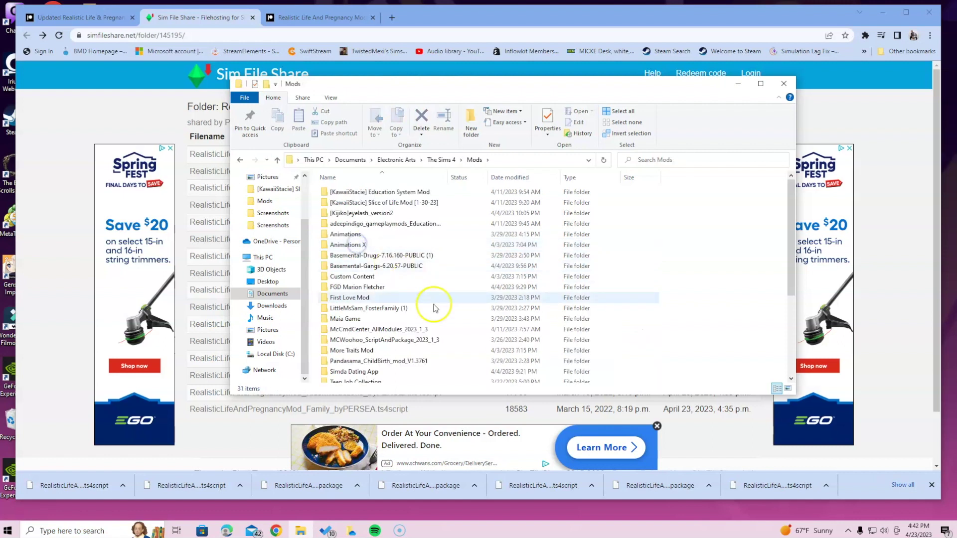
scroll(442, 314, down, 4)
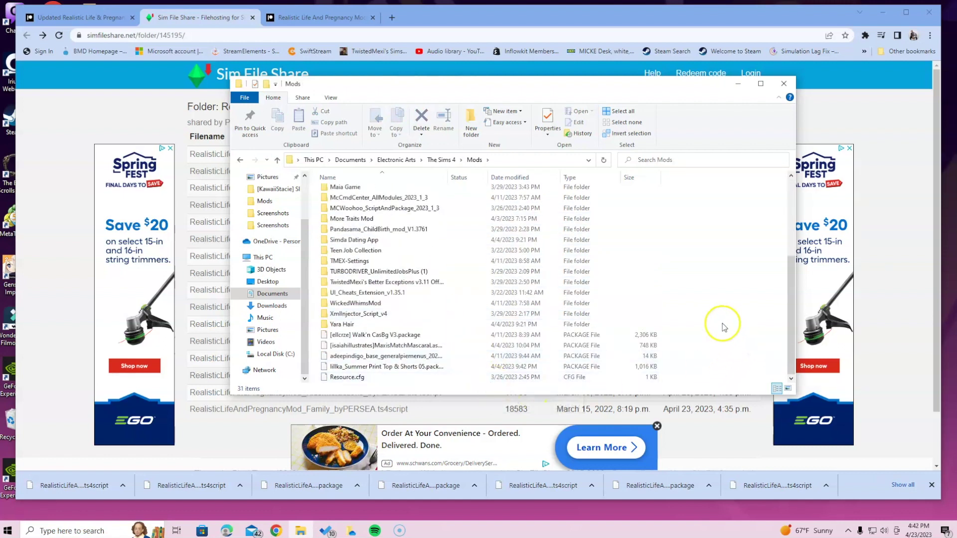
right_click(706, 314)
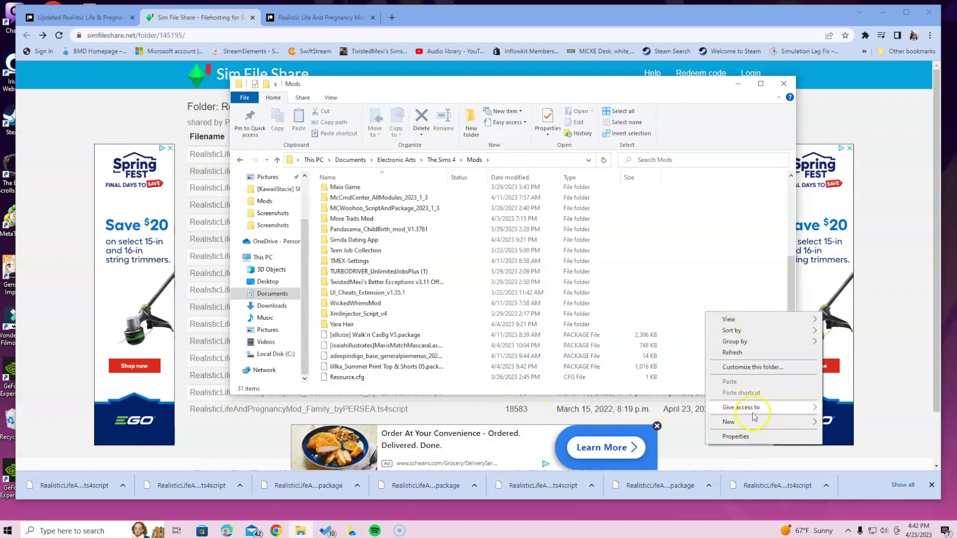
click(754, 422)
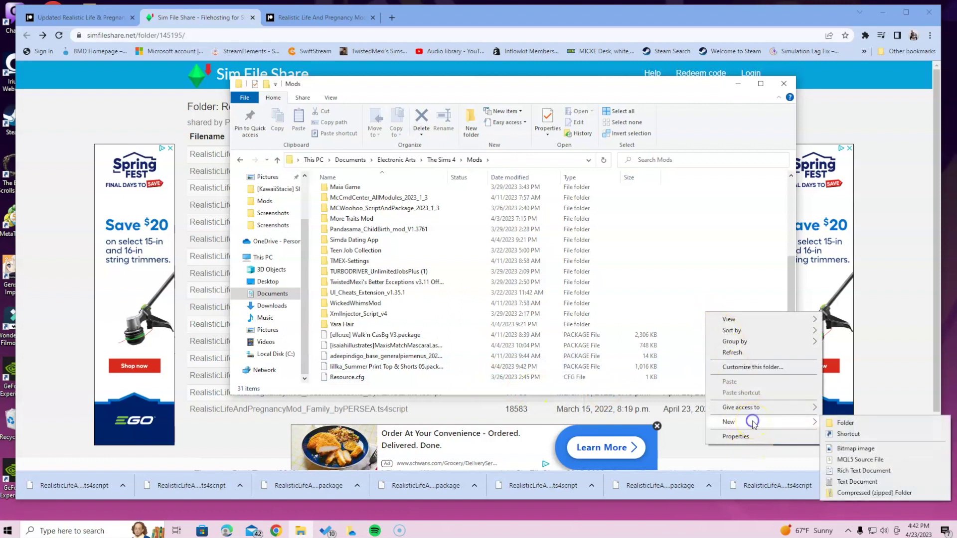
click(843, 422)
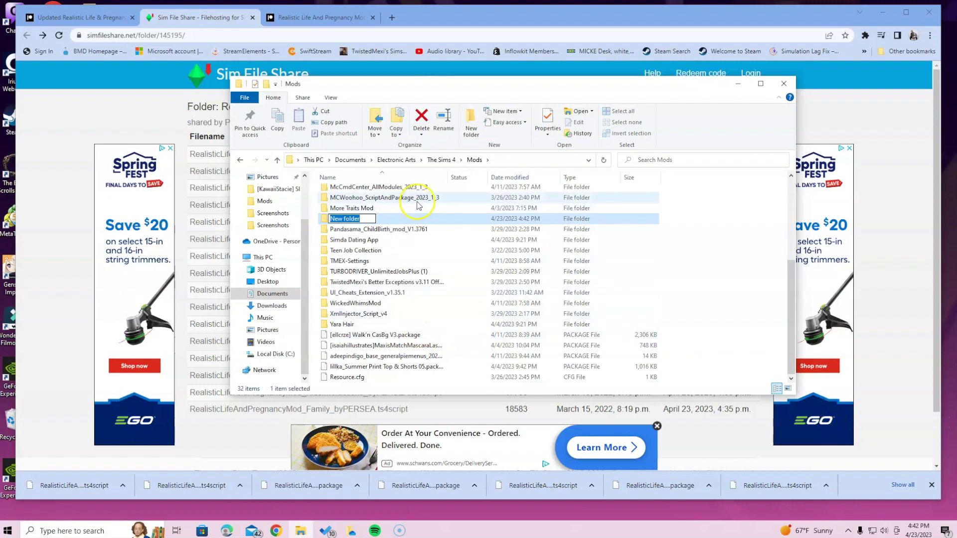
Check the mod's name on the Patreon post, then return to the Mods folder window
click(104, 19)
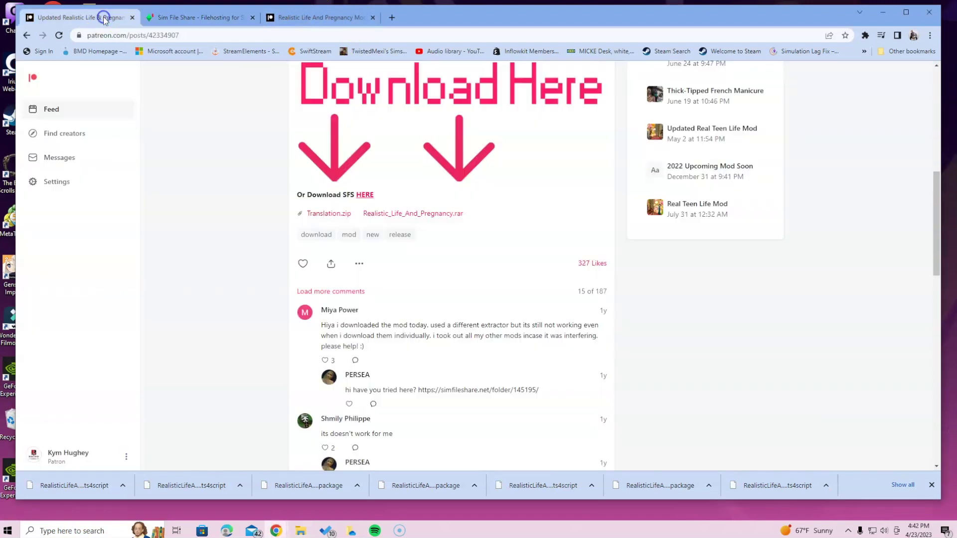
scroll(935, 402, up, 6)
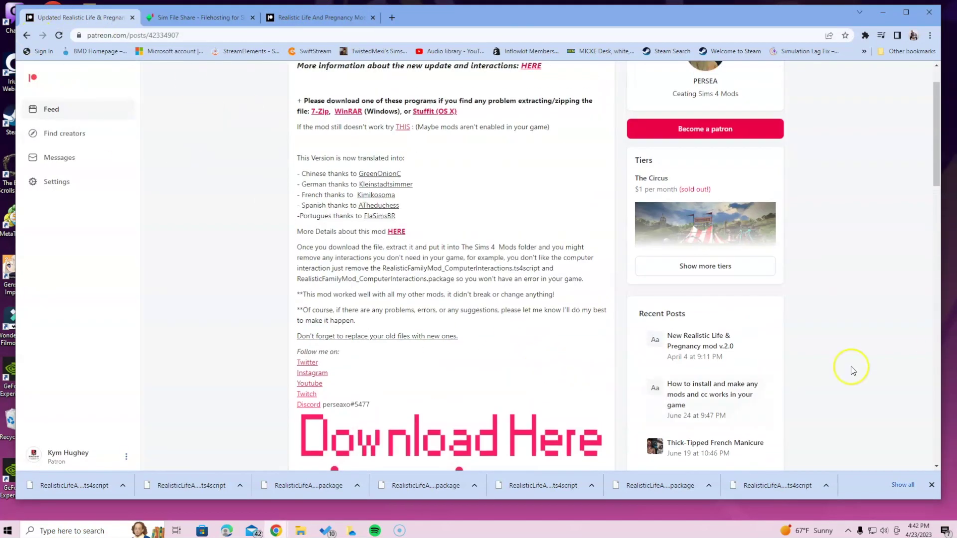
scroll(918, 132, up, 2)
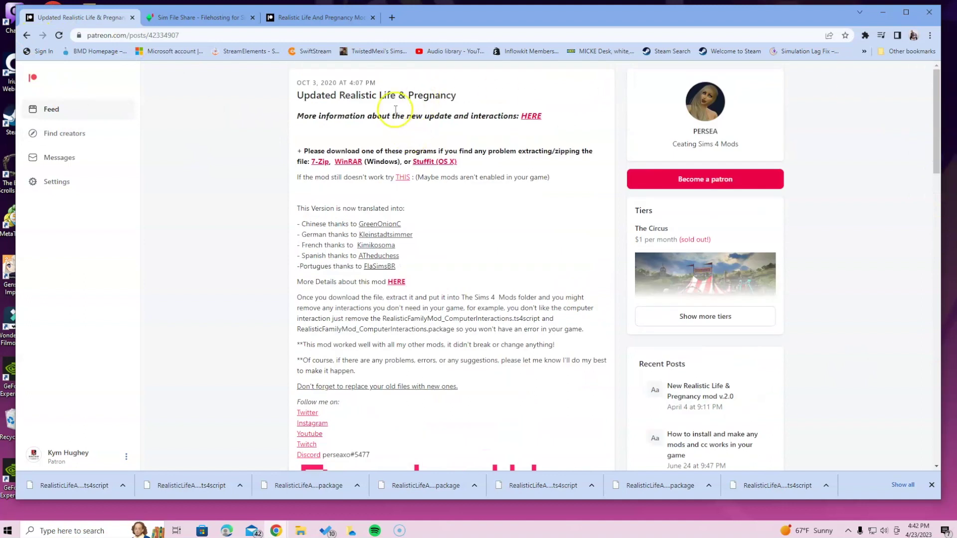
click(300, 531)
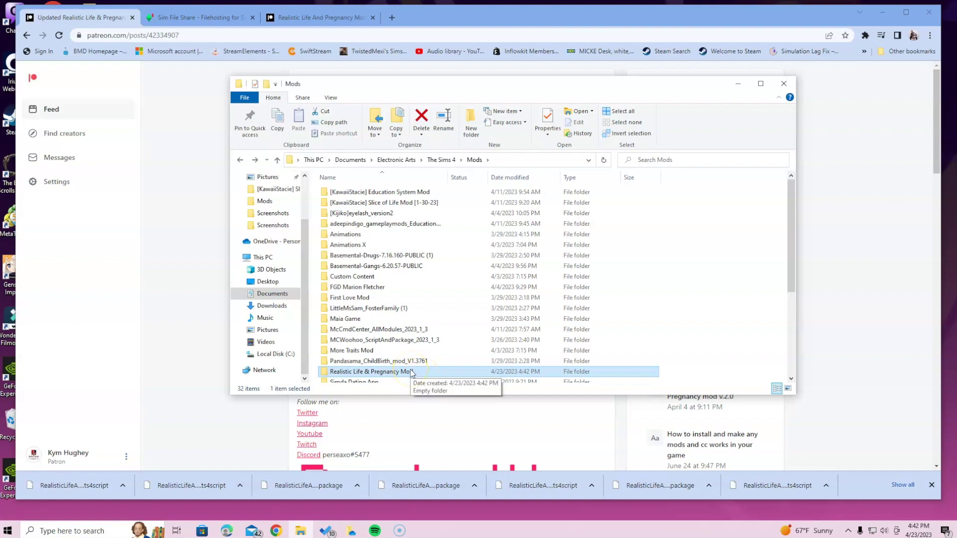
Open the Realistic Life & Pregnancy Mod folder and a second Explorer window at Downloads
double_click(411, 372)
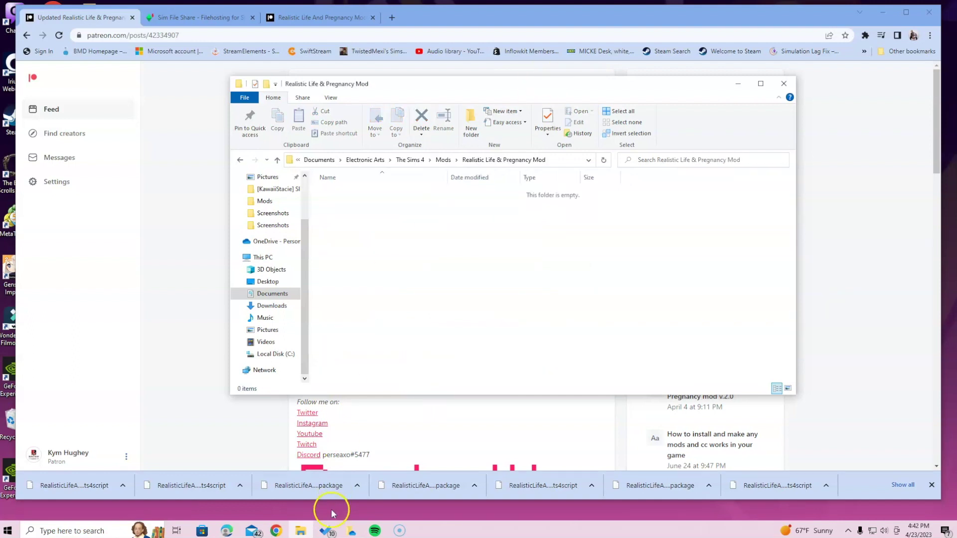
mouse_move(303, 529)
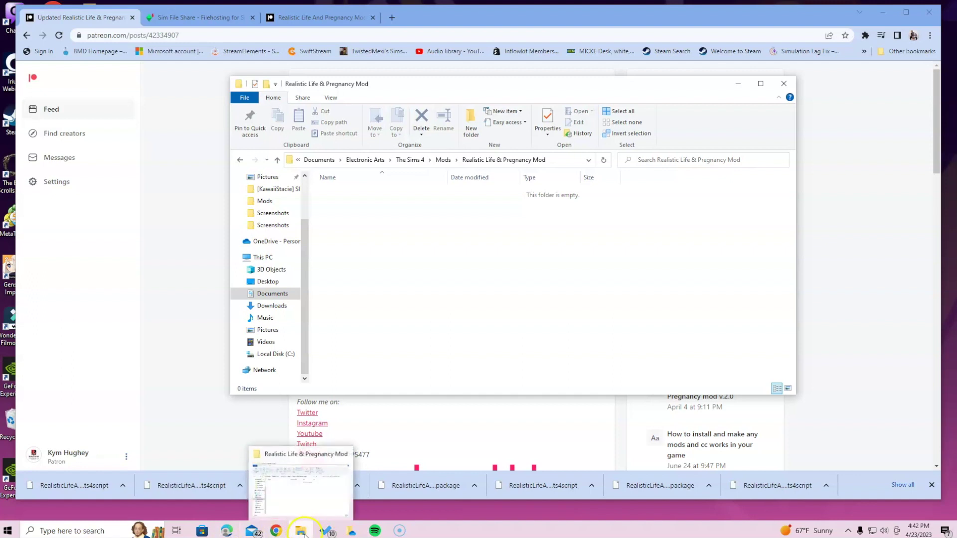
right_click(303, 530)
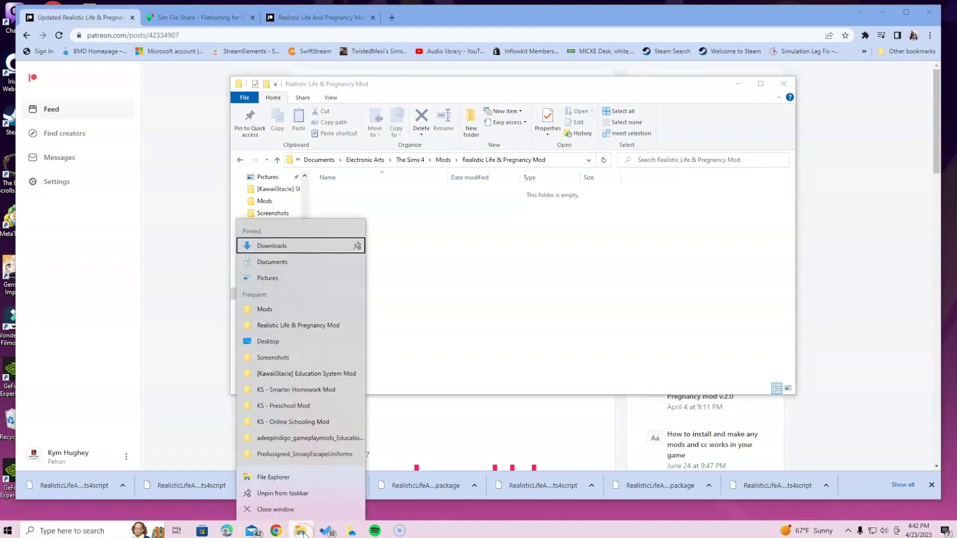
click(281, 477)
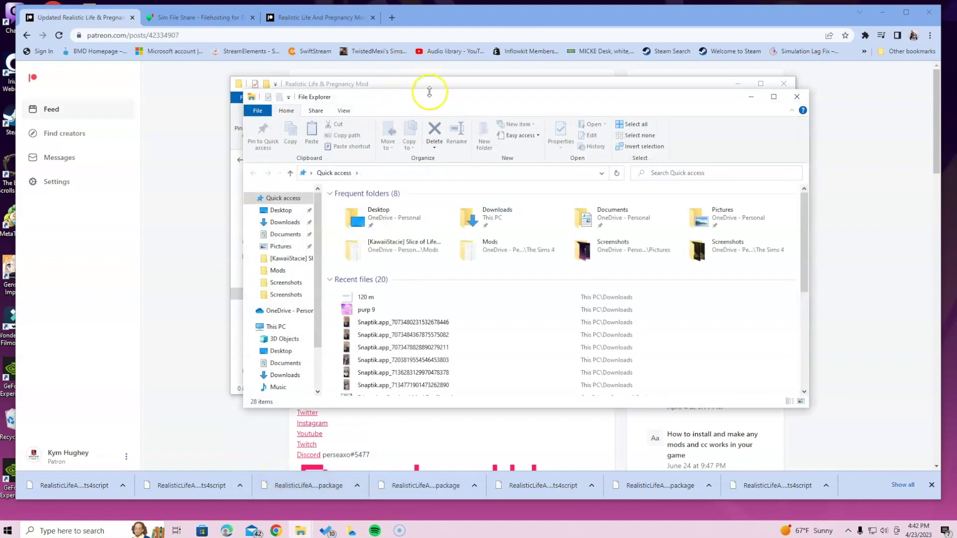
drag(431, 105, 388, 221)
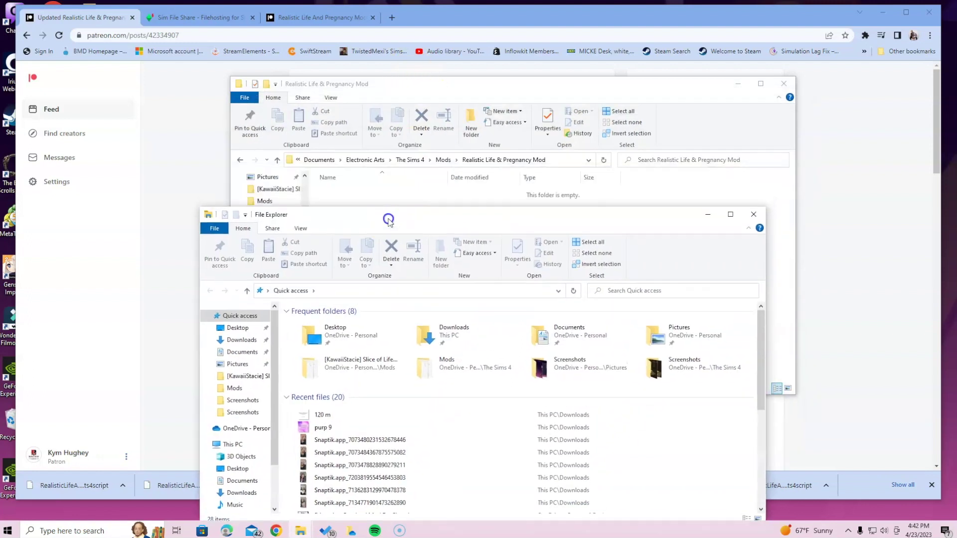
double_click(442, 336)
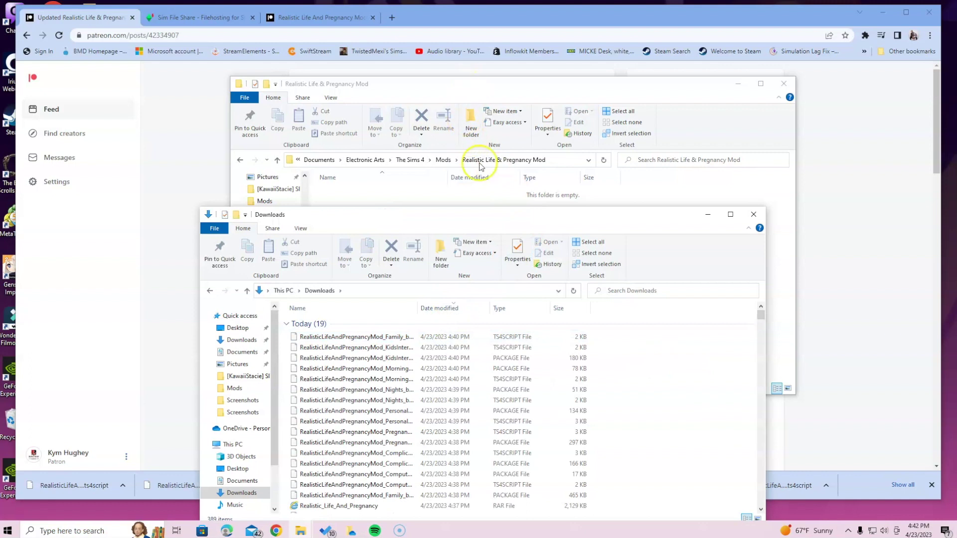
Arrange the Downloads window at lower left and the mod folder window at top right
drag(529, 219, 490, 125)
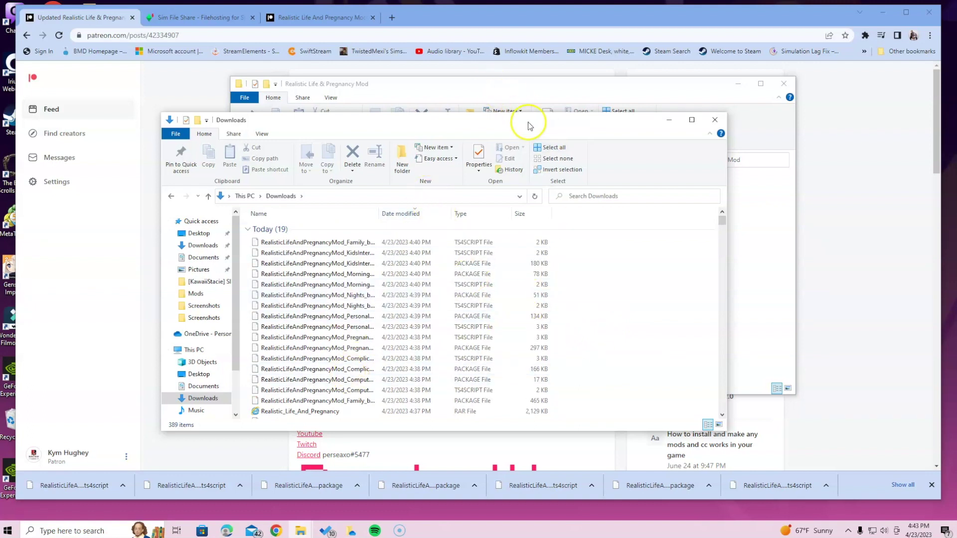
drag(530, 124, 388, 180)
drag(603, 84, 705, 22)
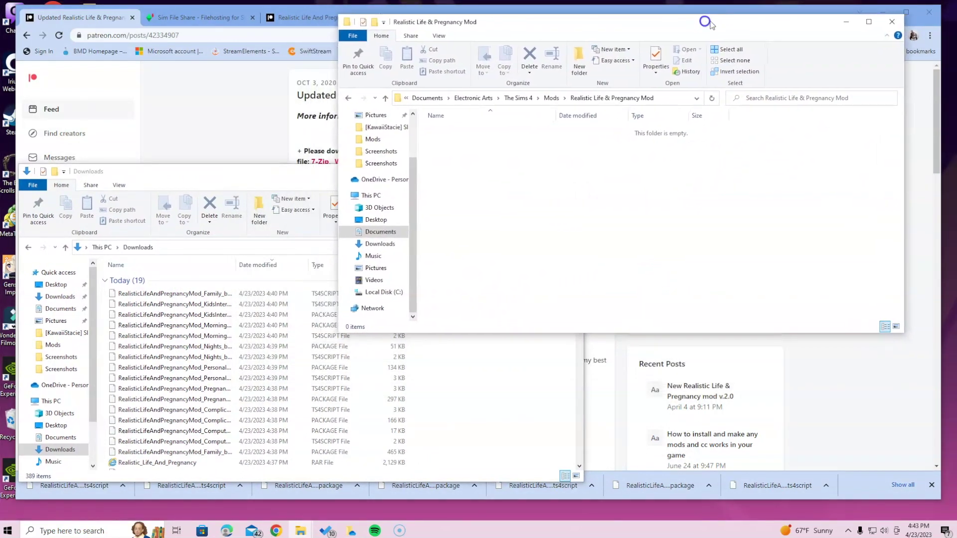
Cut the 16 RealisticLifeAndPregnancyMod files from Downloads and paste them into the Realistic Life & Pregnancy Mod folder
click(210, 180)
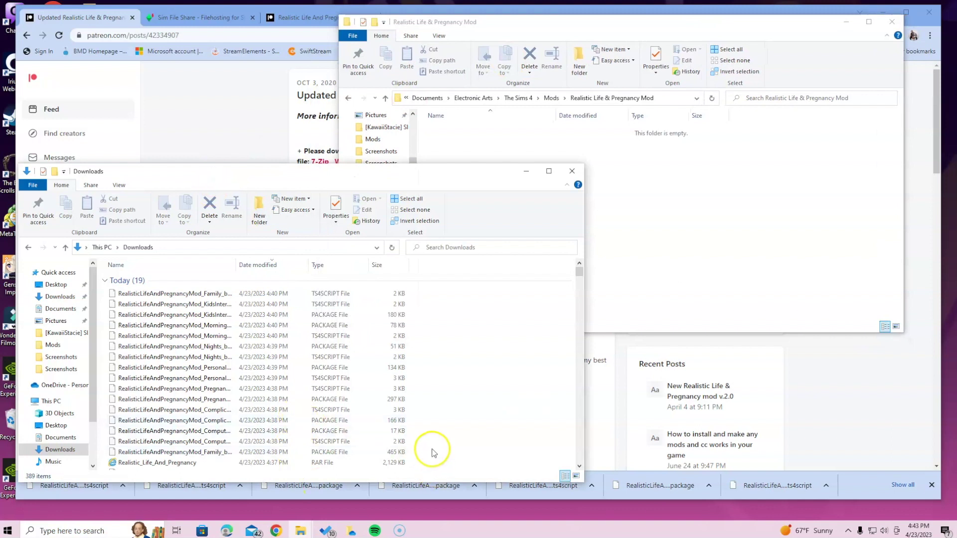
drag(433, 450, 277, 293)
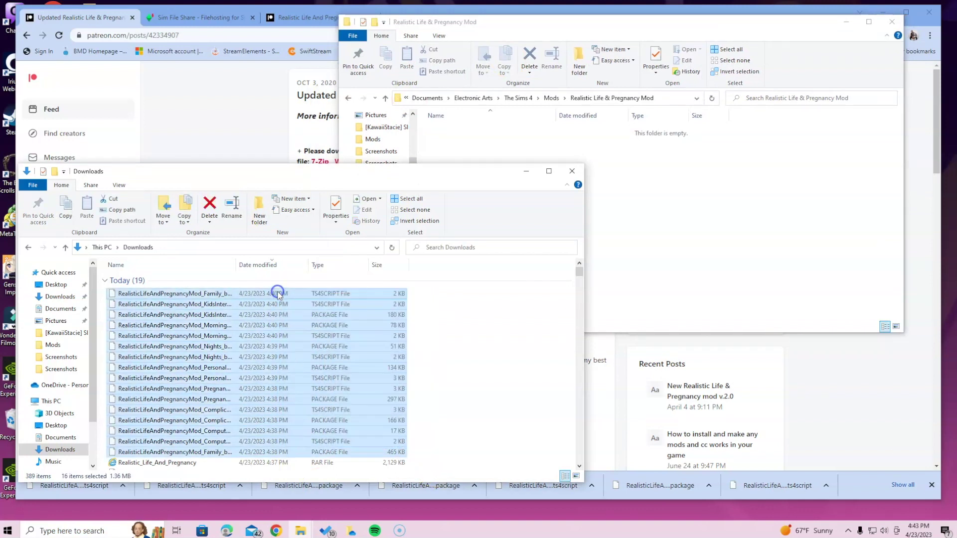
right_click(368, 383)
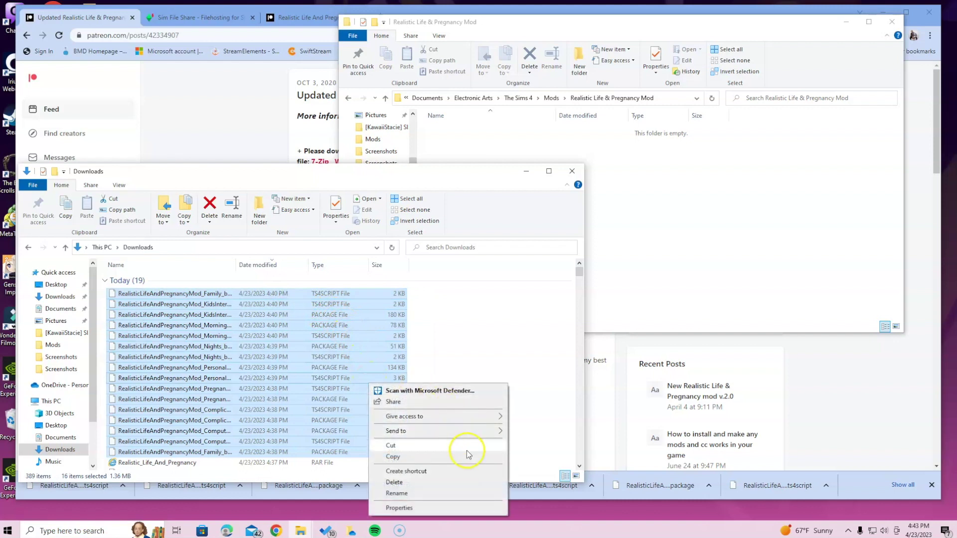
click(418, 446)
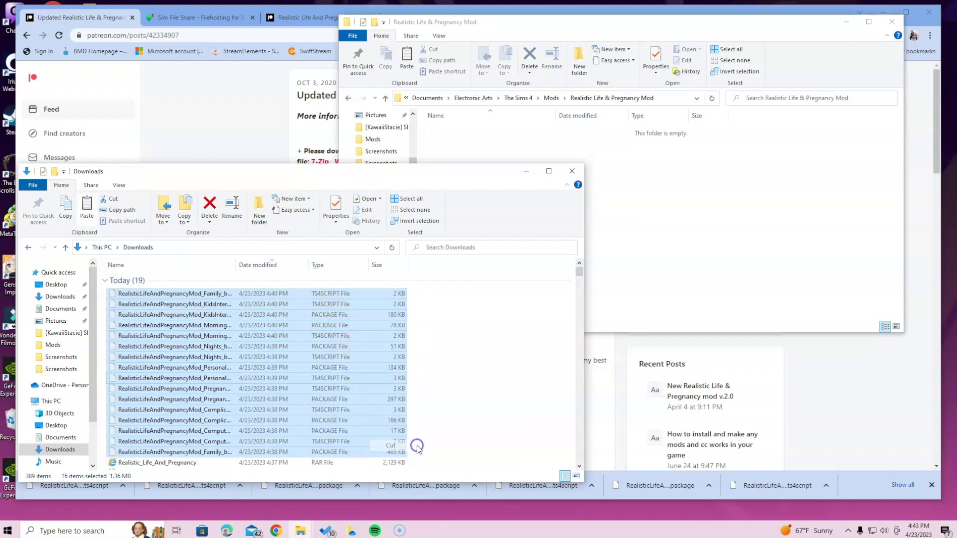
right_click(692, 168)
click(739, 237)
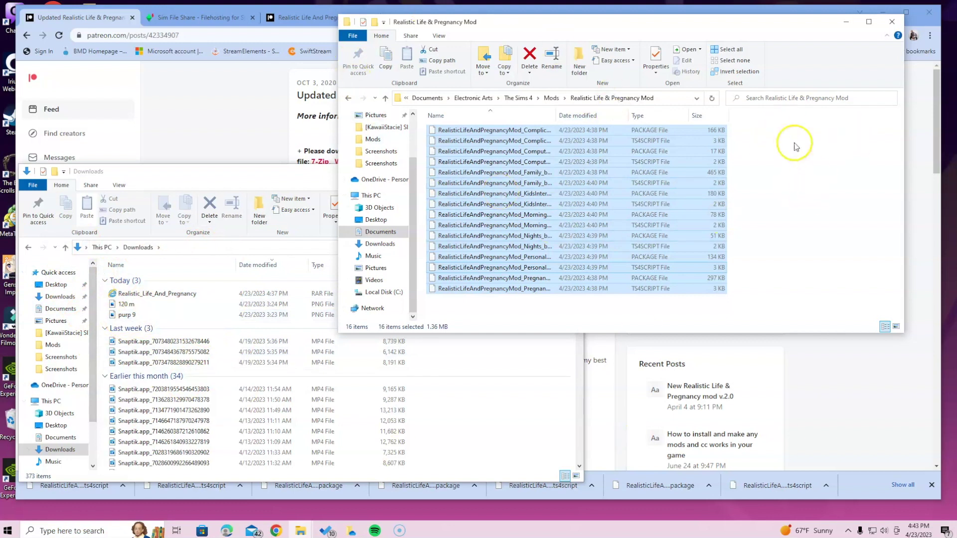
Deselect the pasted files and go back up to the Mods folder
click(775, 174)
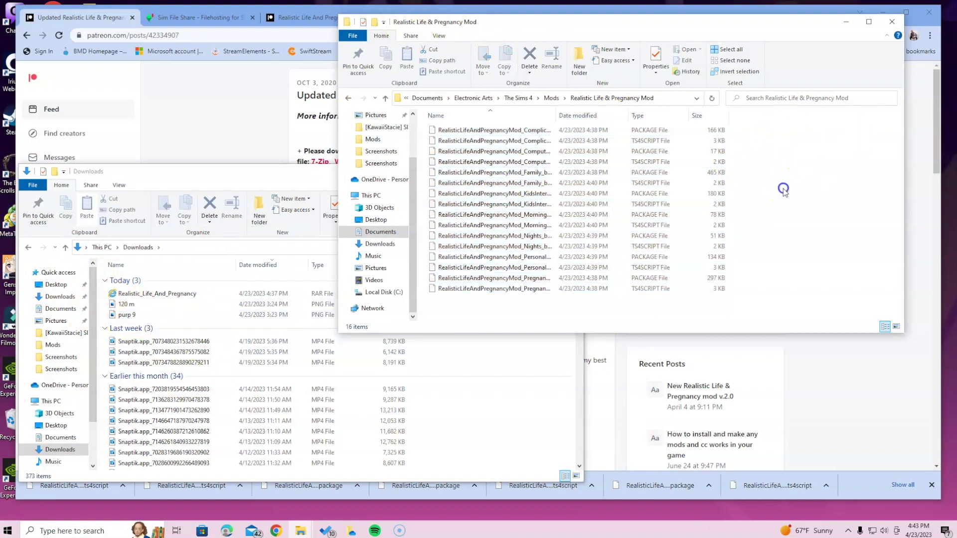
click(351, 100)
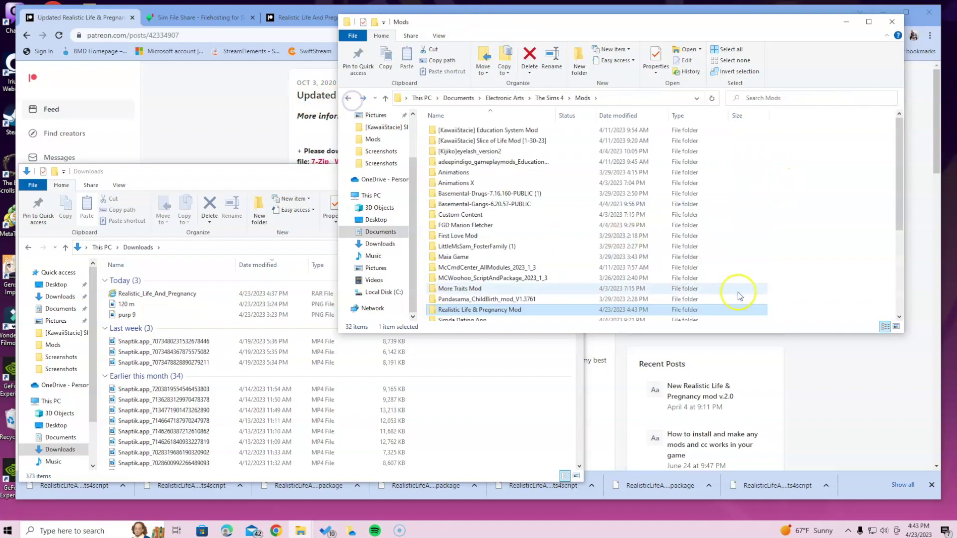
scroll(733, 278, down, 5)
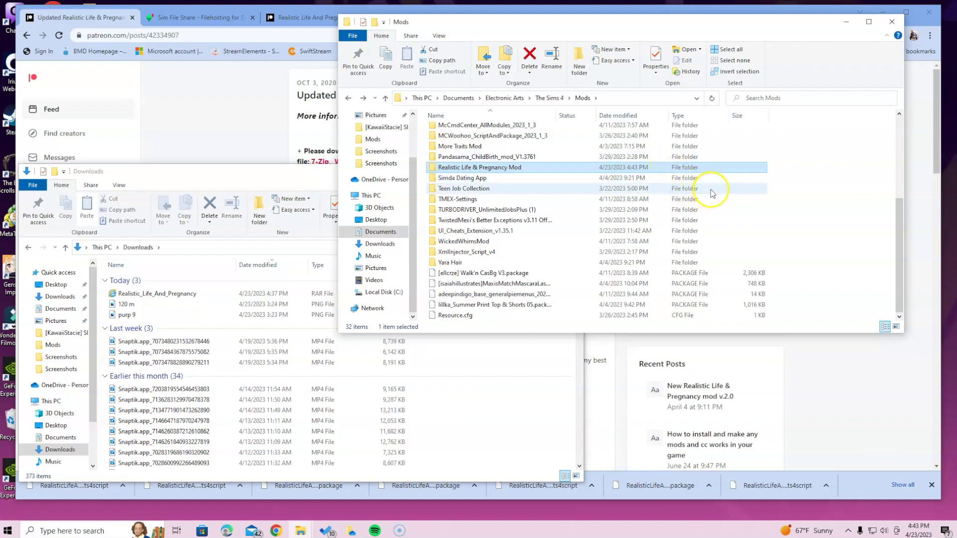
Close the Mods folder, then join the $1.50 monthly membership on the v2.0 post and review the Payment details checkout
click(892, 22)
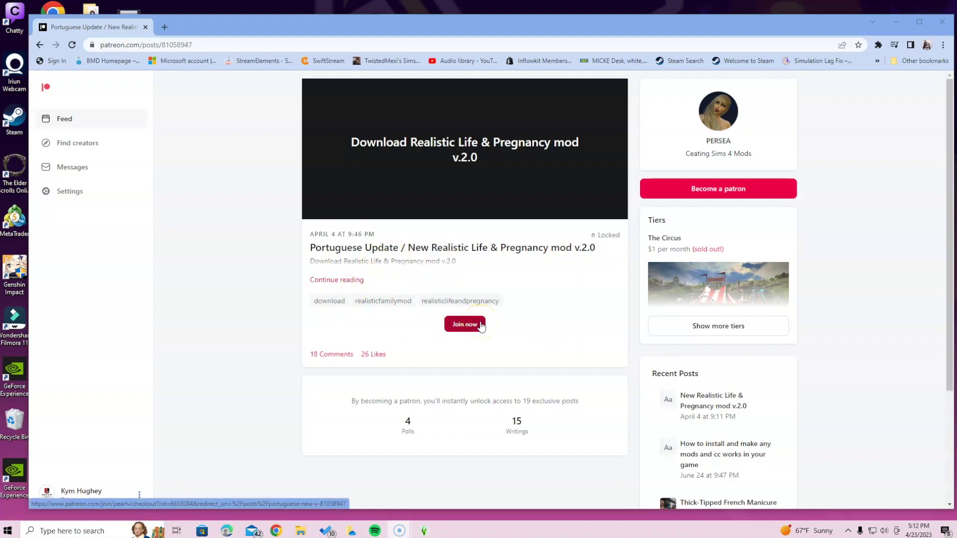
click(481, 325)
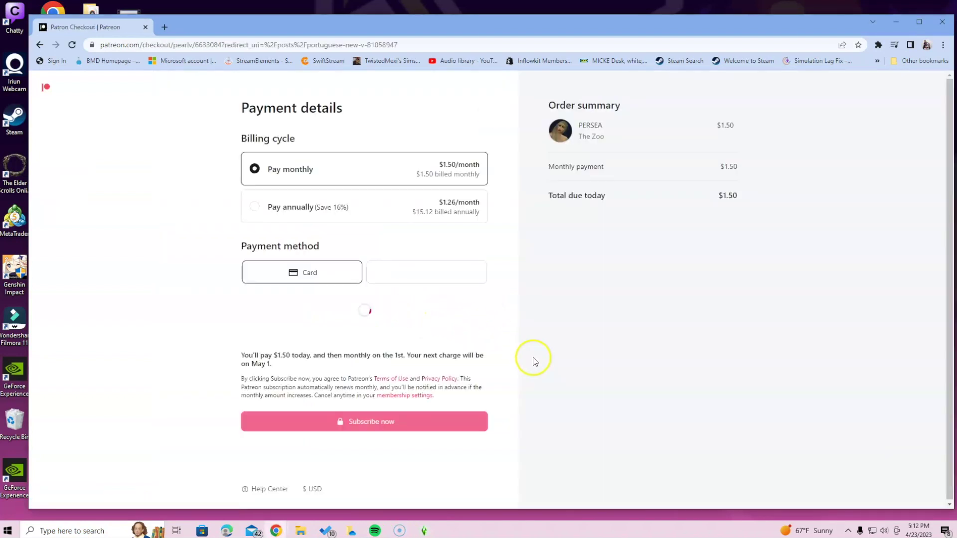
scroll(542, 373, down, 3)
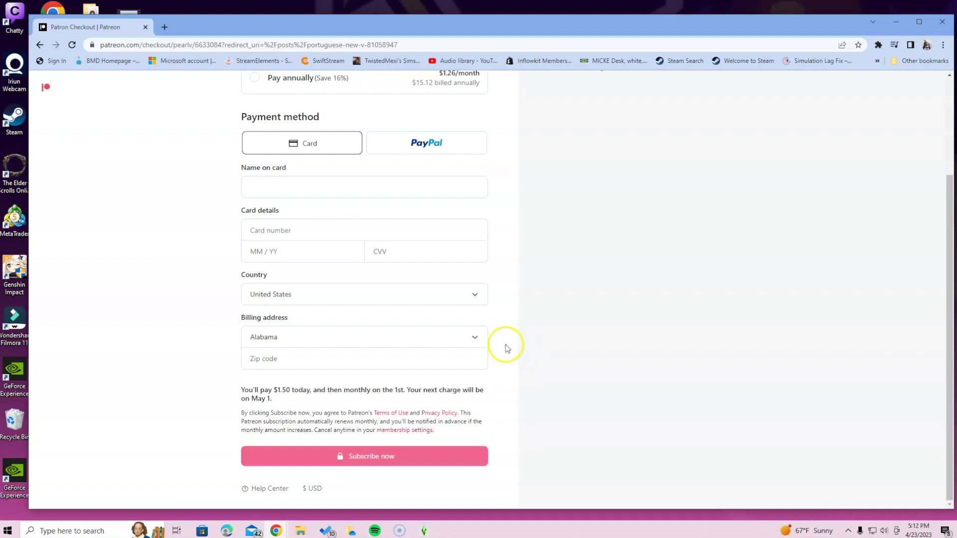
scroll(418, 249, up, 3)
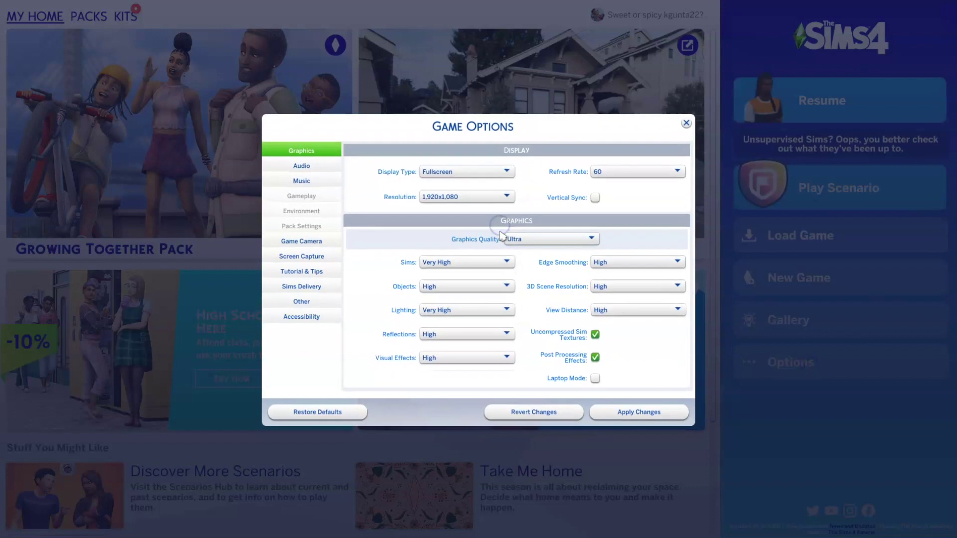
Open Game Options on the Other tab to check Enable Custom Content and Mods and Script Mods Allowed
click(220, 185)
click(308, 302)
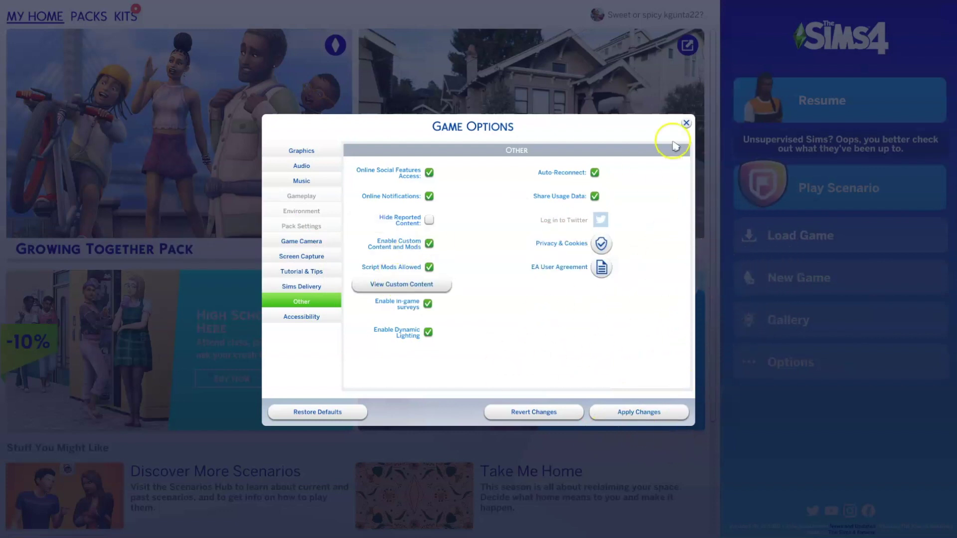
Close the Game Options window and then the game Menu dialog
click(687, 123)
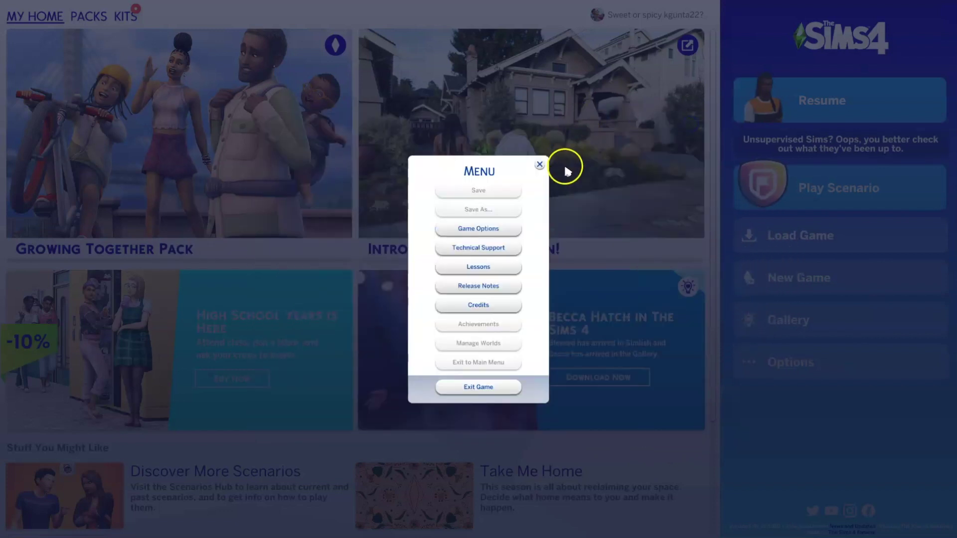
click(540, 164)
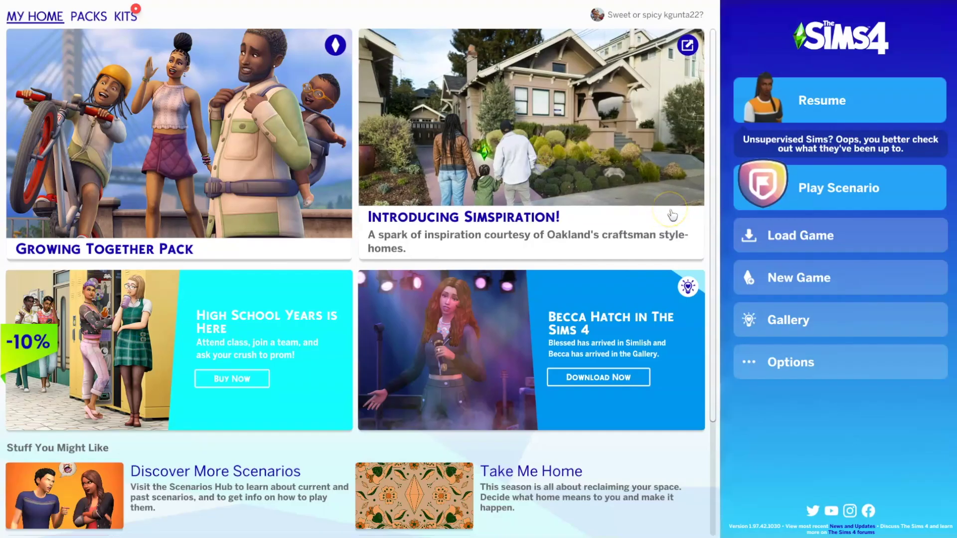